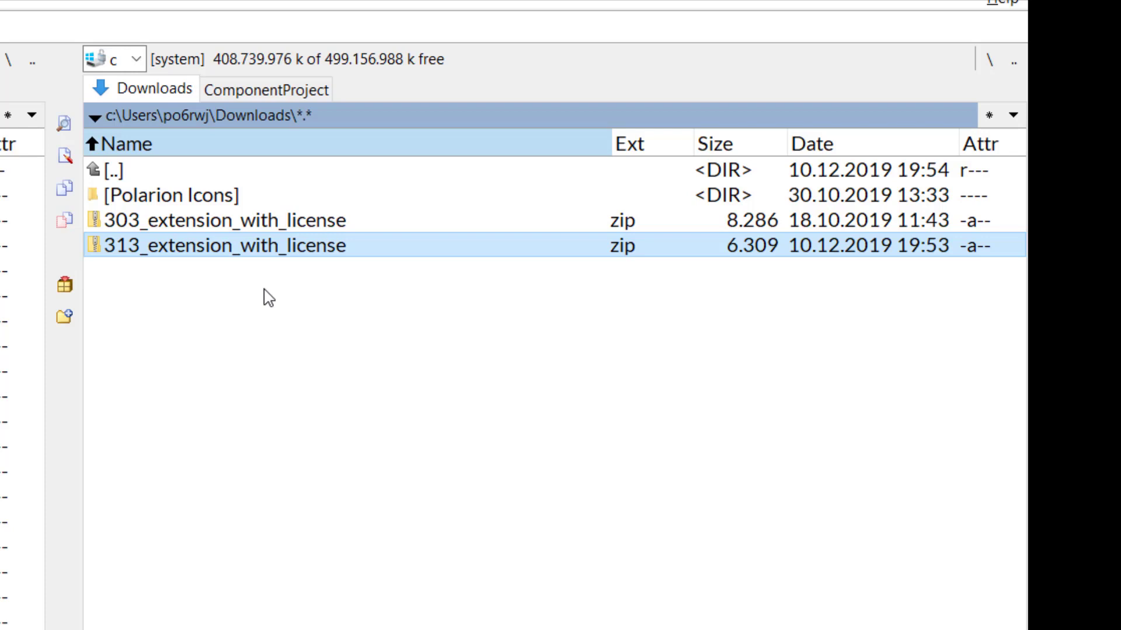
Open the 313_extension_with_license zip and its nested velocityform_1.0.3 zip down to com.polarion.alm.velocityform\eclipse\plugins
key("Return")
key("Down")
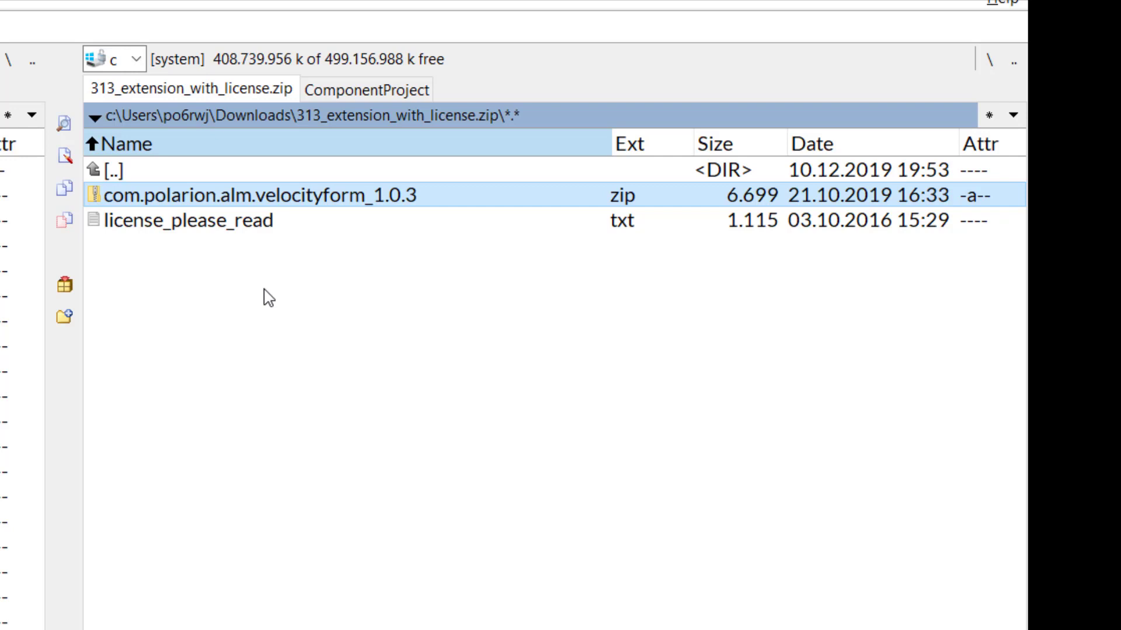
key("Return")
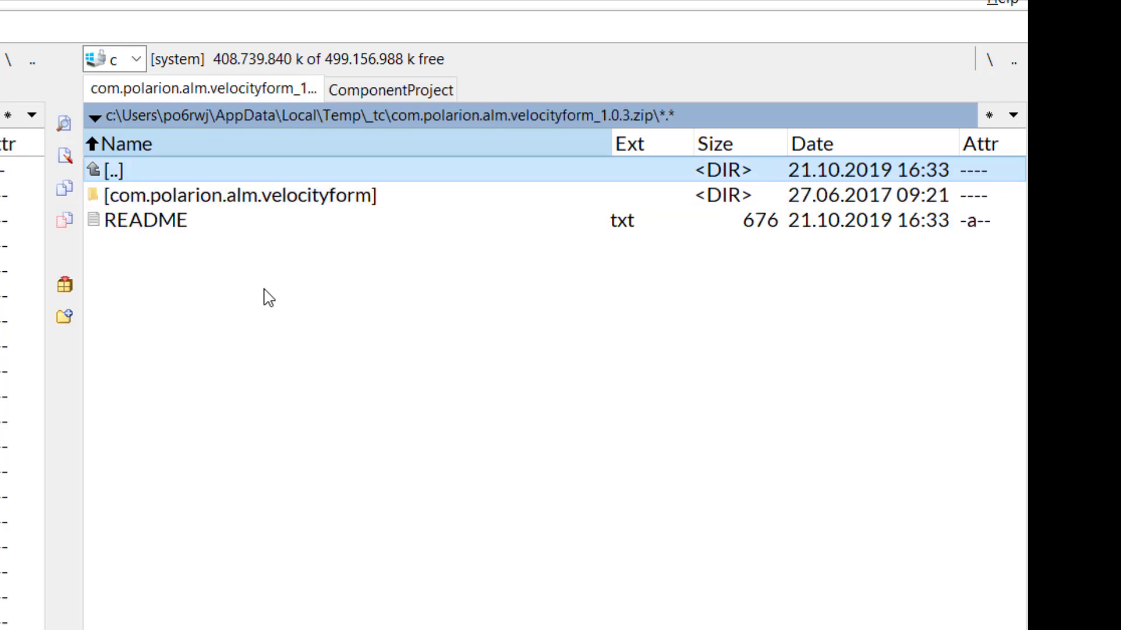
key("Down")
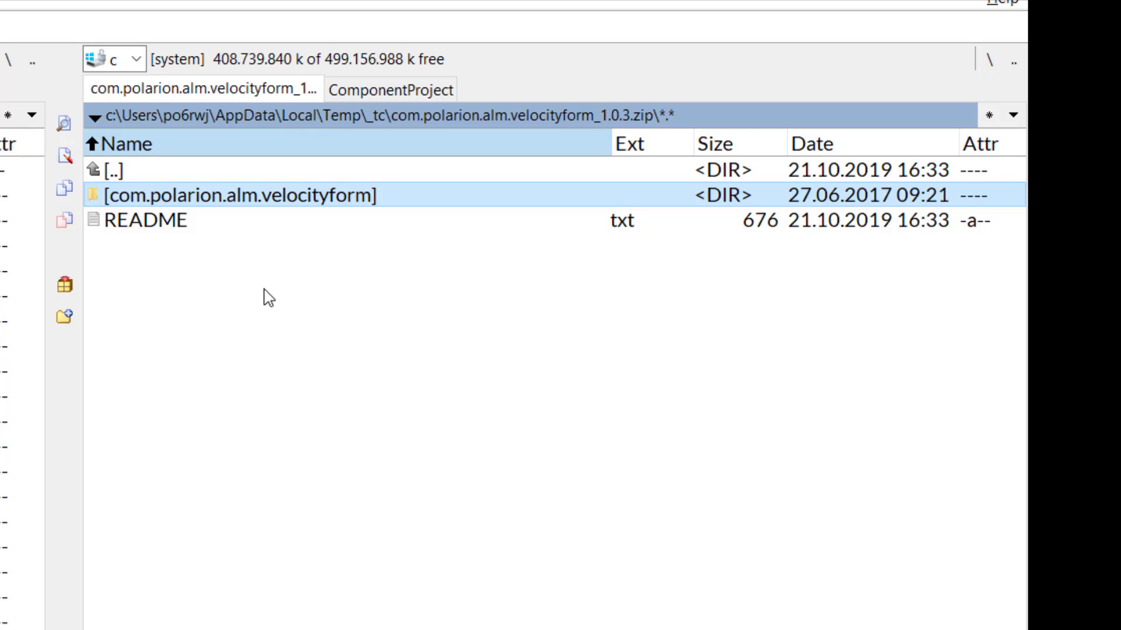
key("Return")
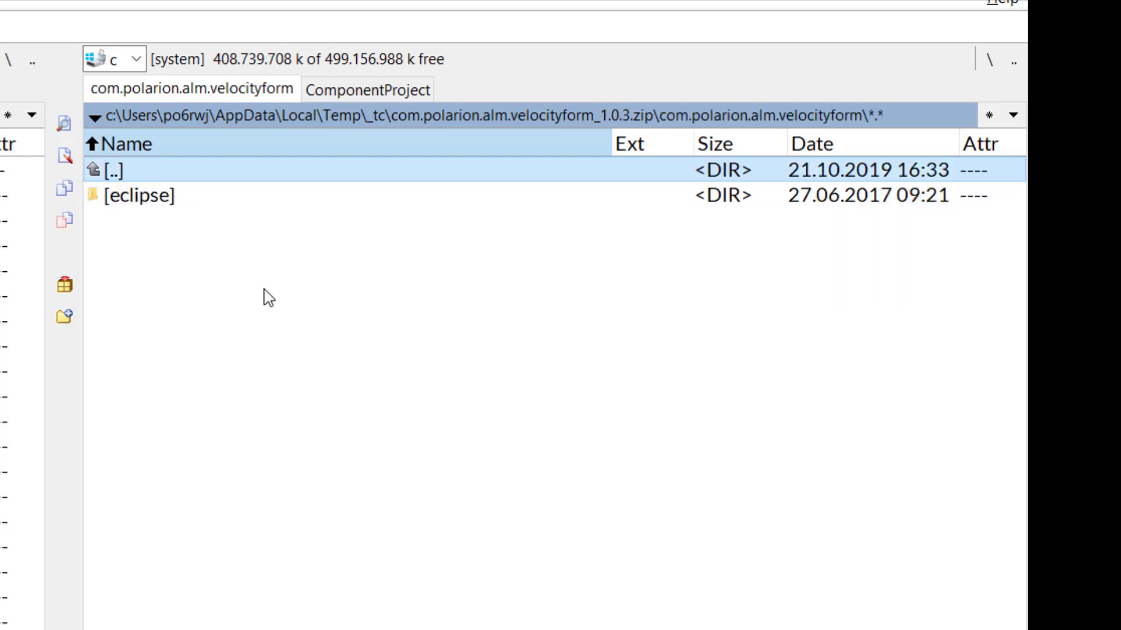
key("Down")
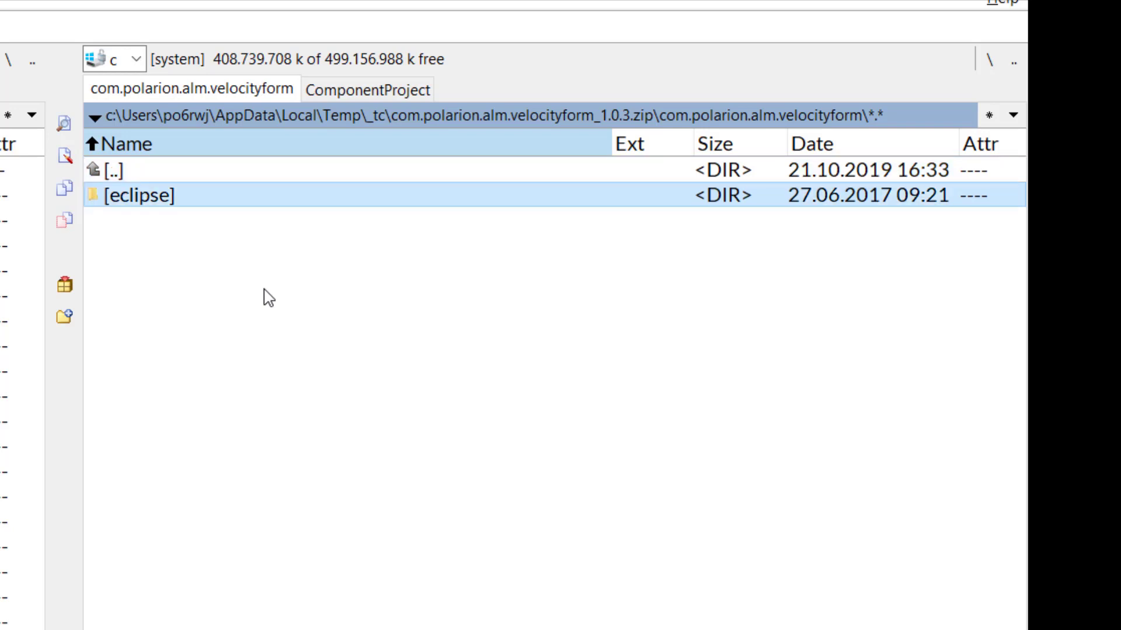
key("Return")
key("Down")
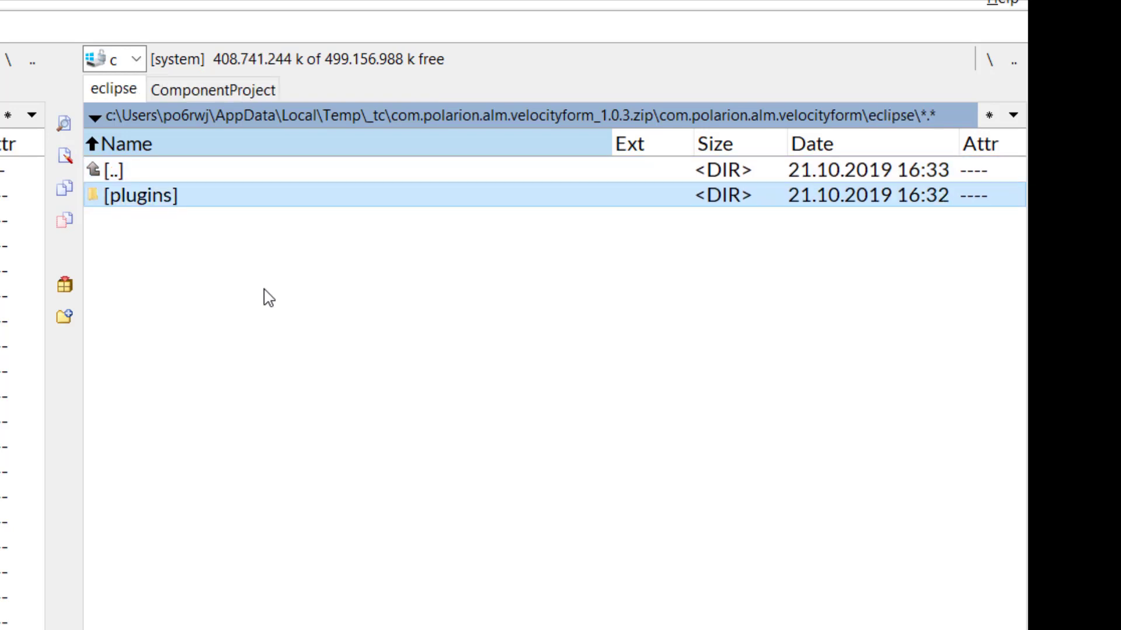
key("Return")
key("Down")
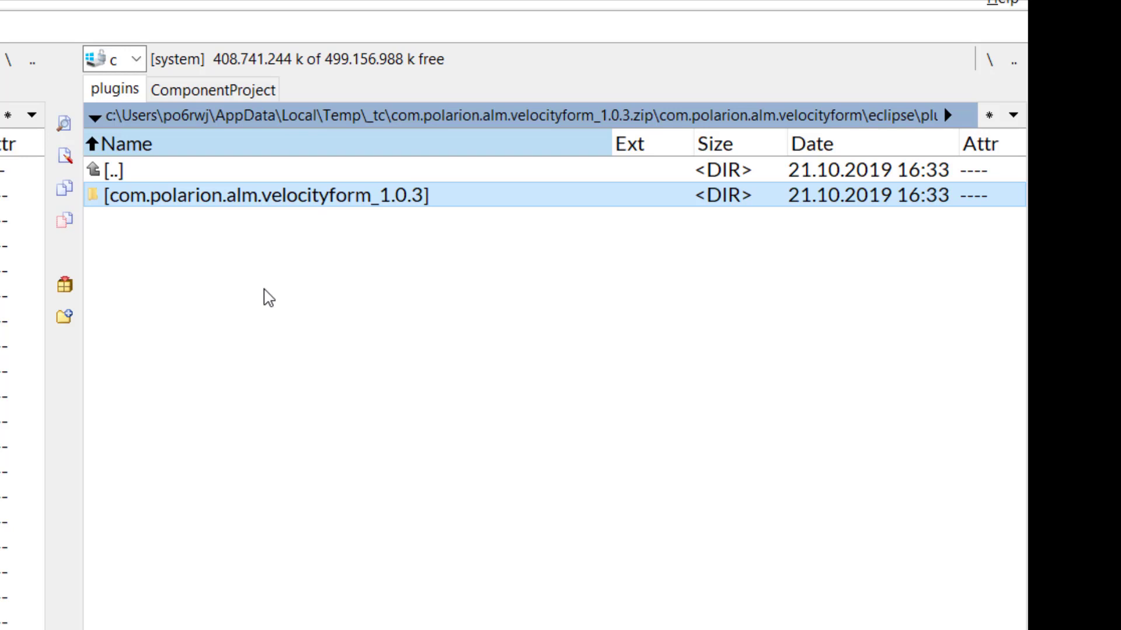
Check that formExtension.jar sits in eclipse\plugins\com.polarion.alm.velocityform_1.0.3, then back out to eclipse
key("BackSpace")
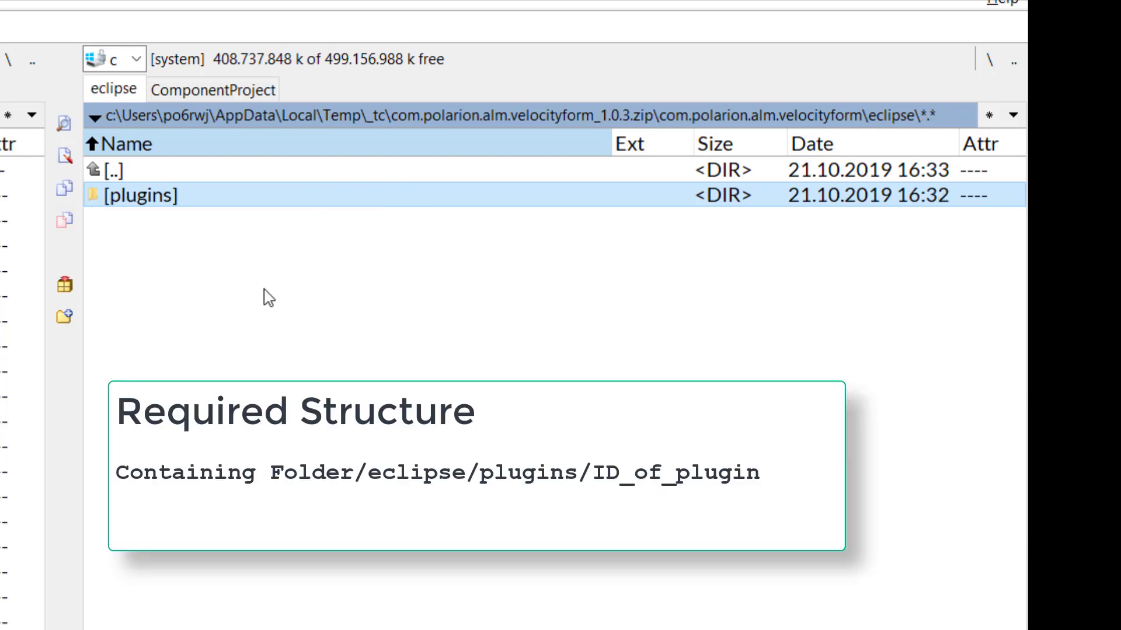
key("BackSpace")
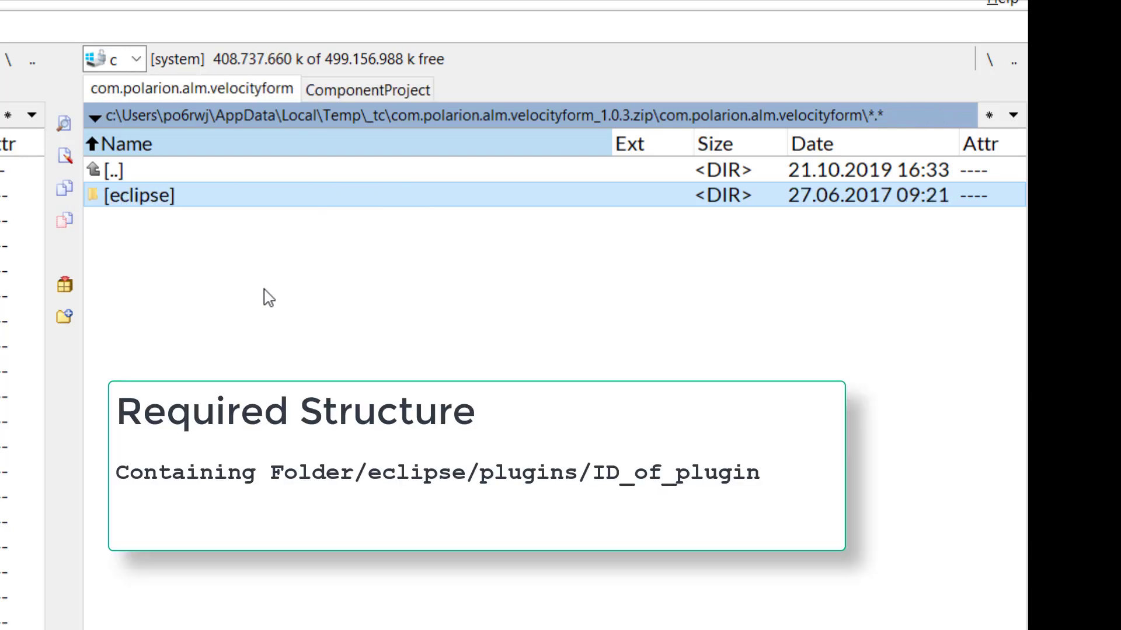
key("Return")
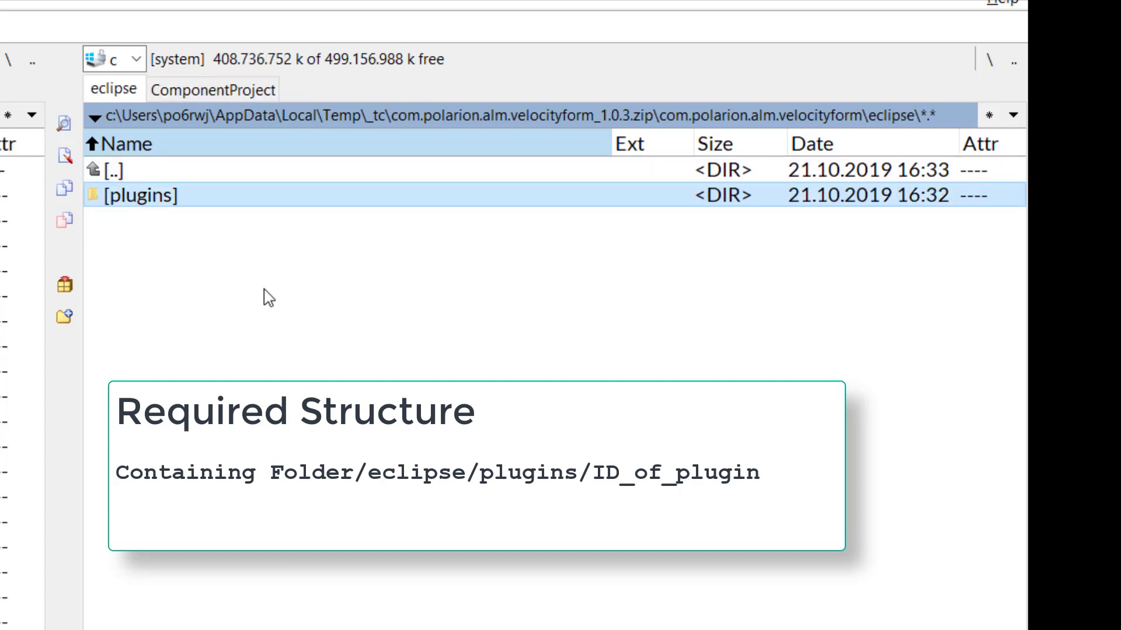
key("Return")
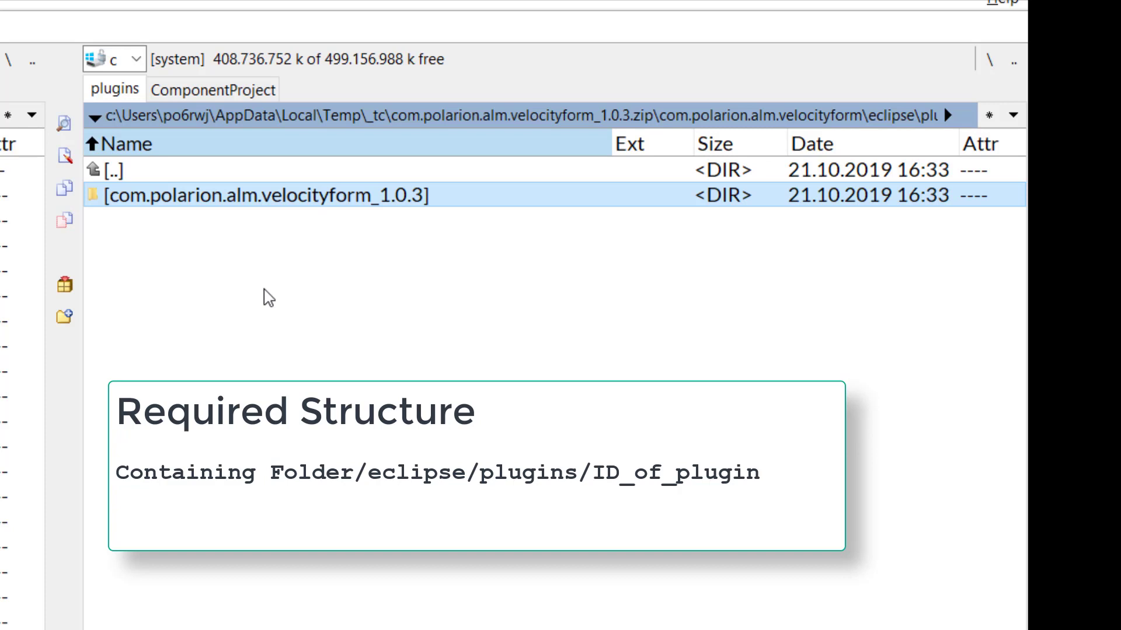
key("Return")
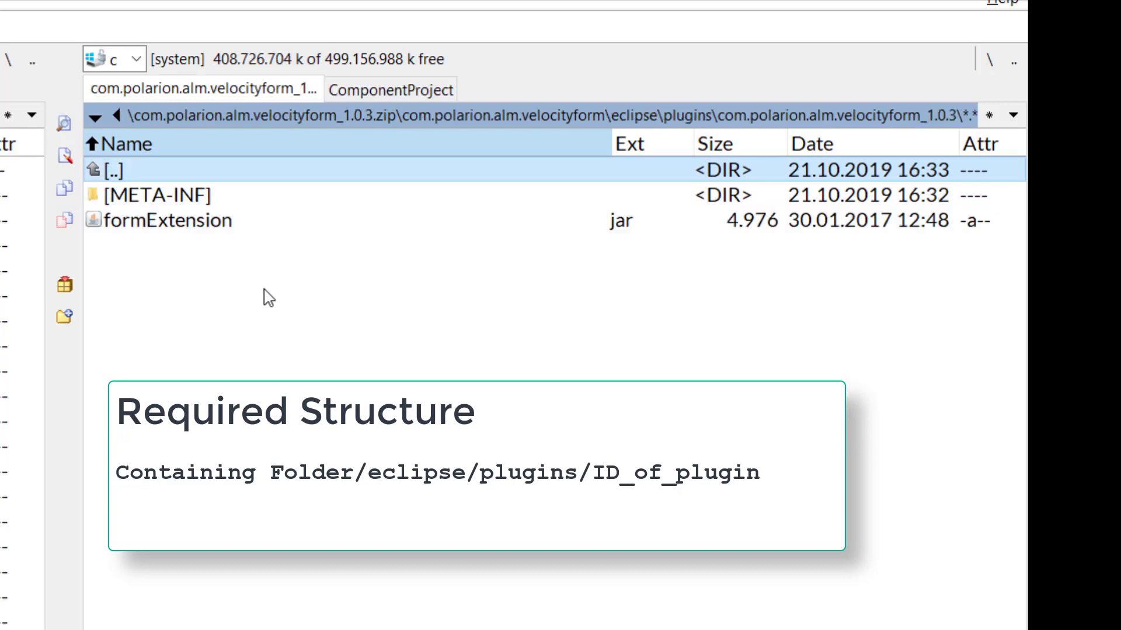
left_click(173, 219)
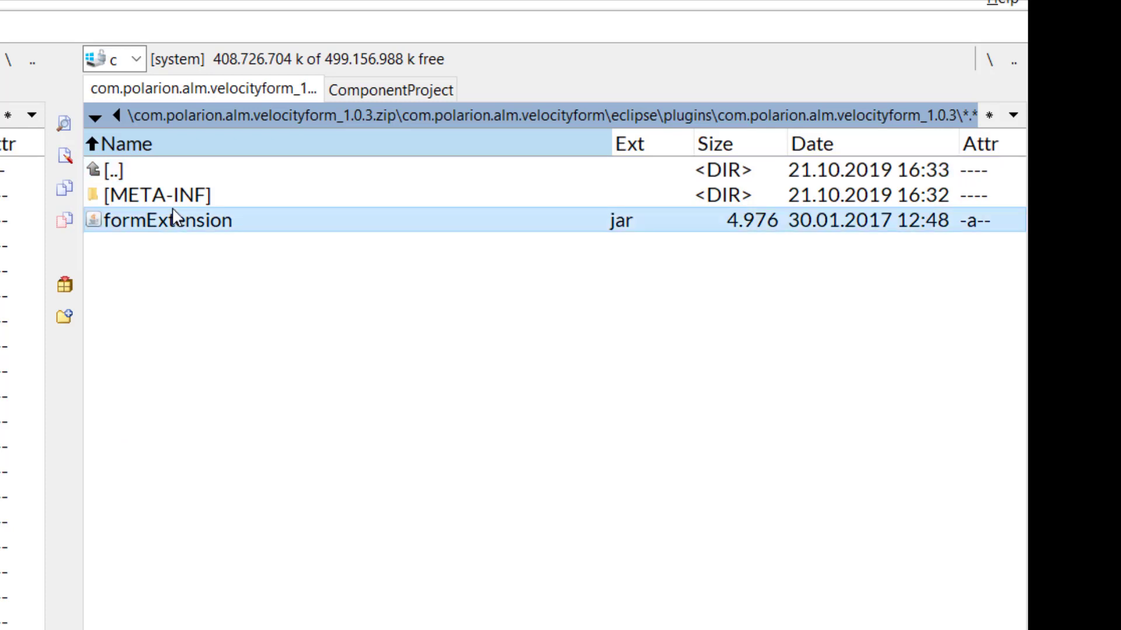
key("BackSpace")
key("BackSpace")
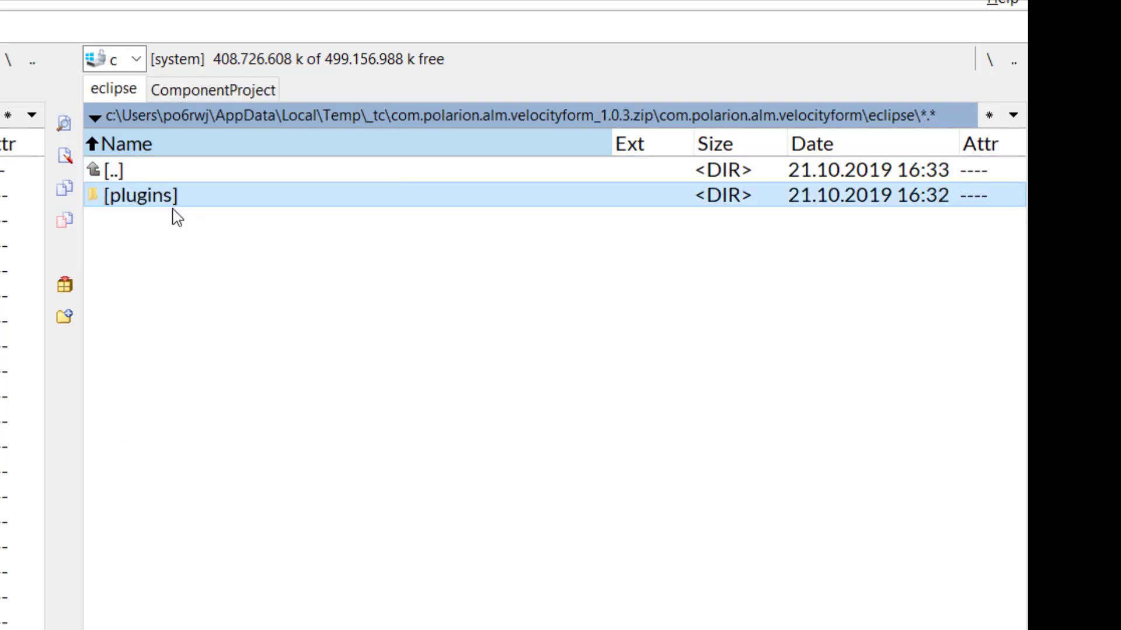
key("BackSpace")
key("BackSpace")
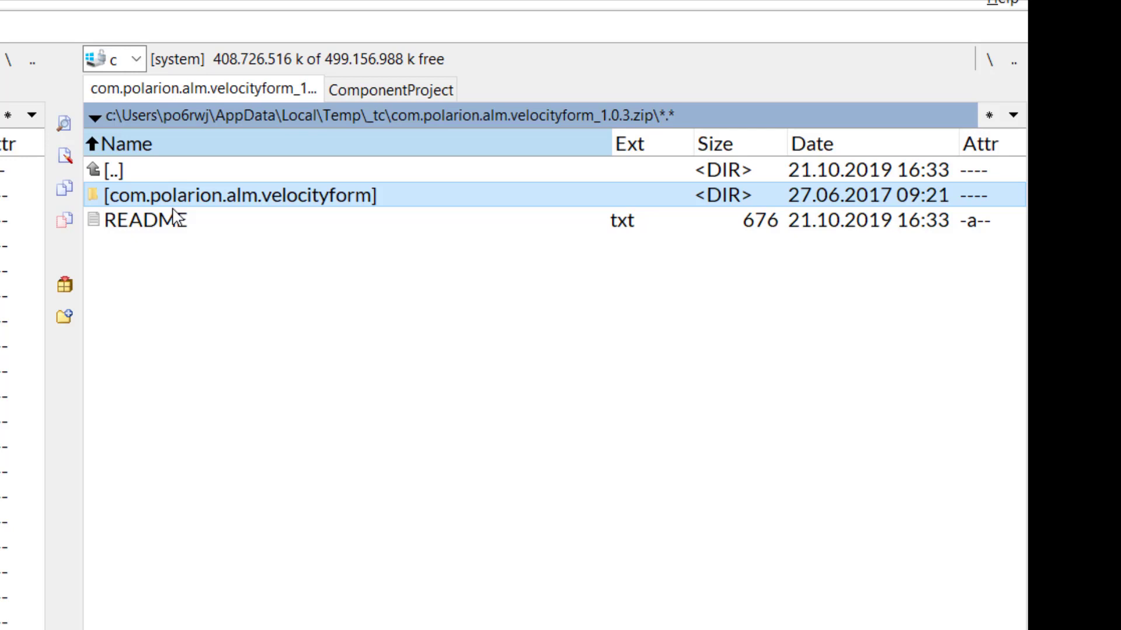
In the other panel, navigate into Polarion's polarion\extensions folder
key("Tab")
key("BackSpace")
key("BackSpace")
key("BackSpace")
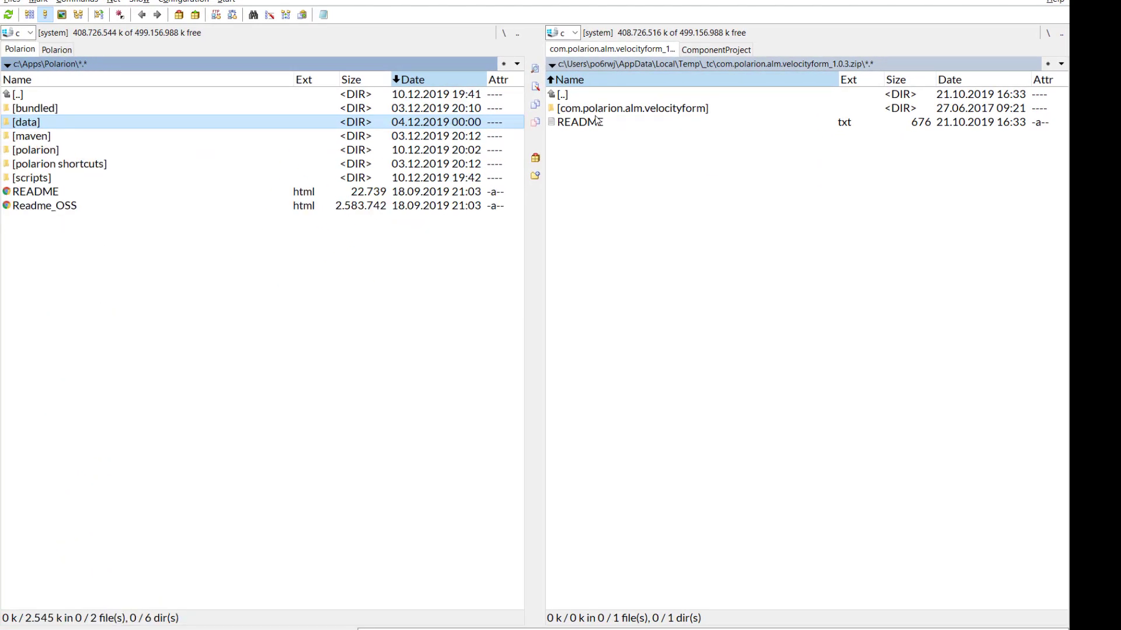
key("Tab")
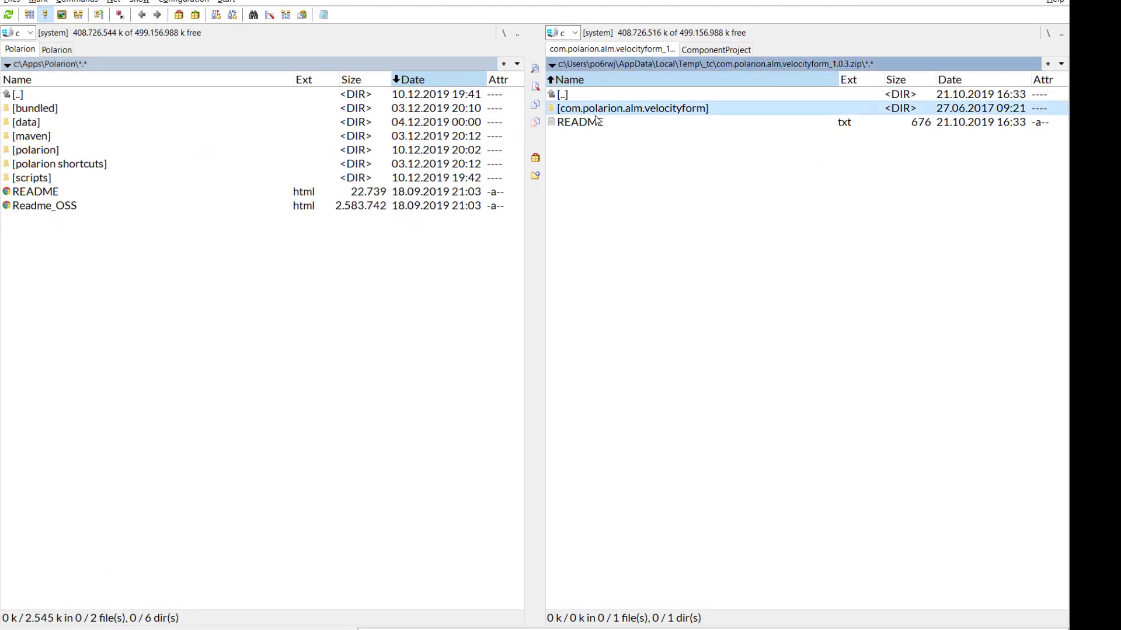
key("Tab")
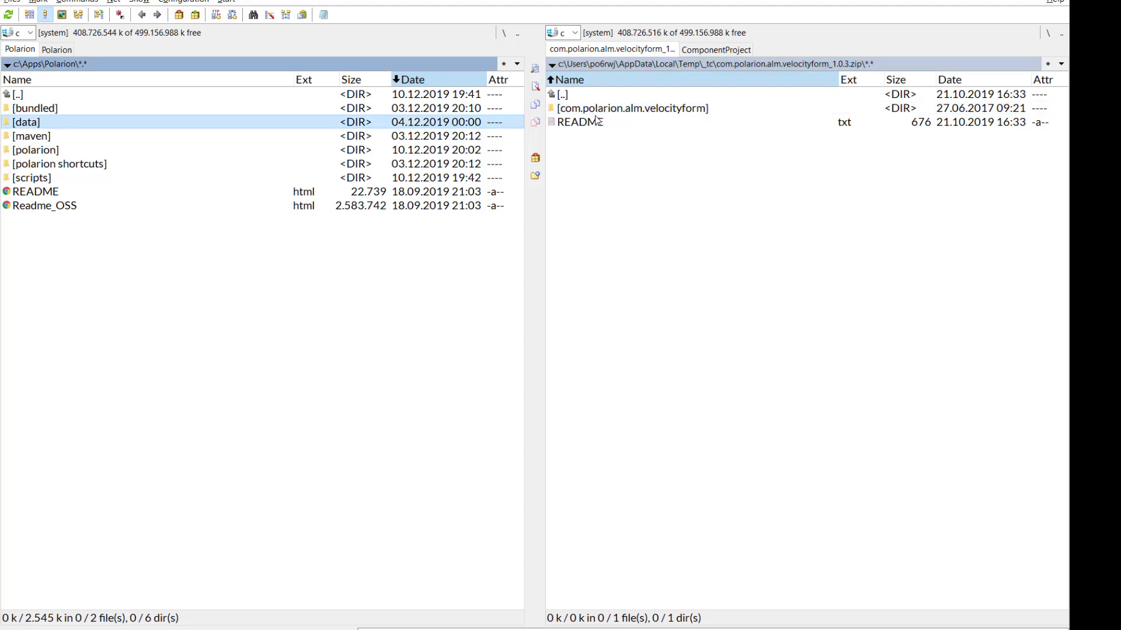
key("Down")
key("Down")
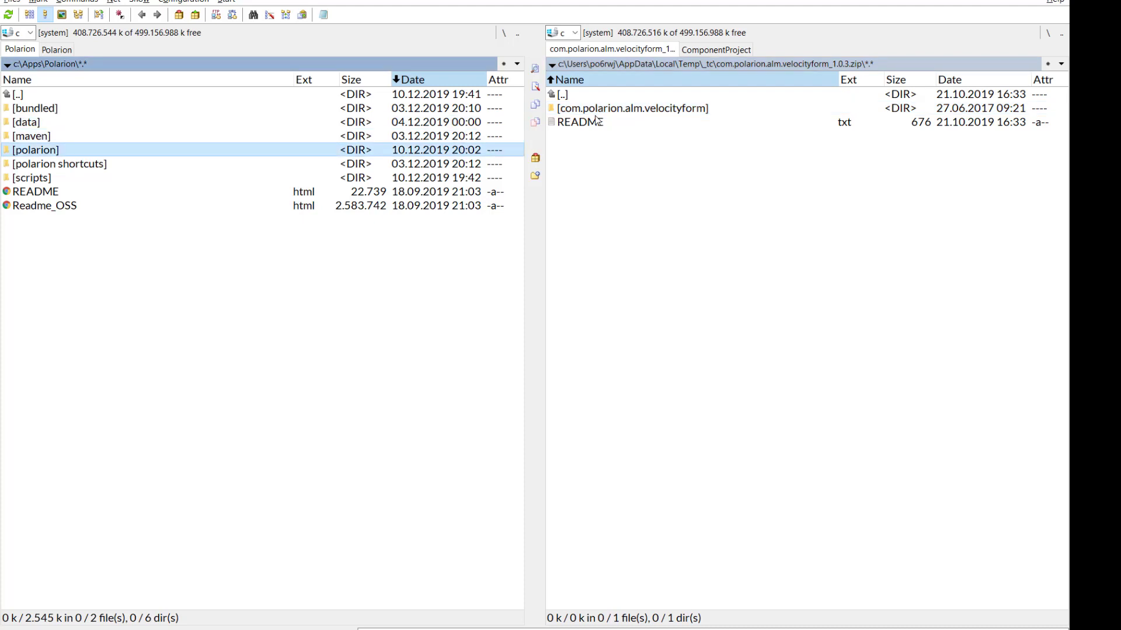
key("Return")
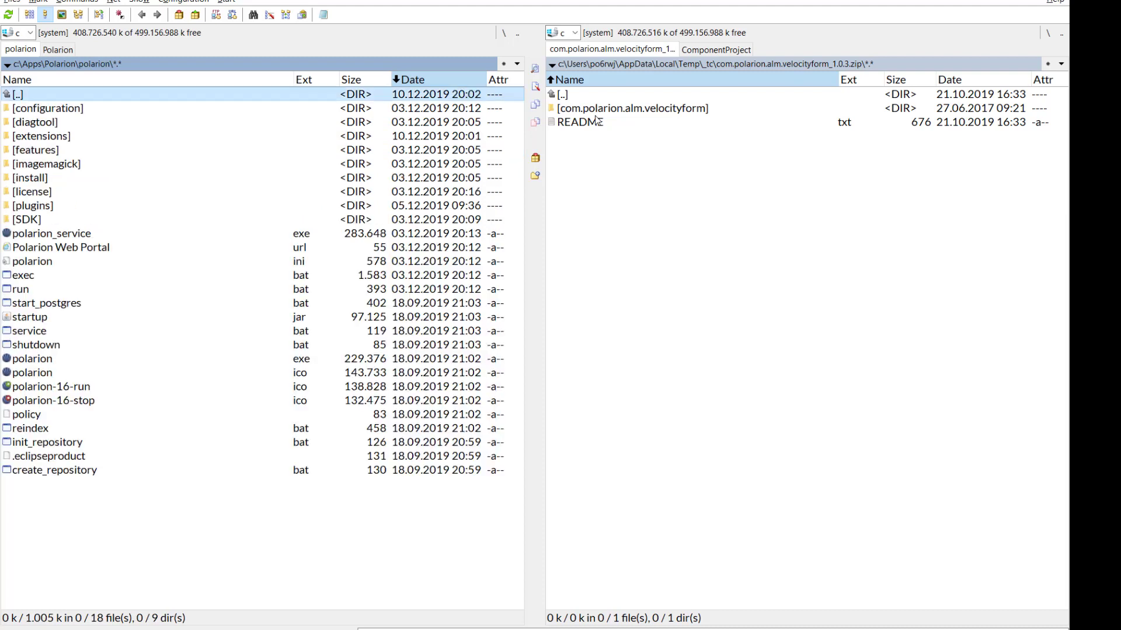
key("Down")
key("Down")
key("Down")
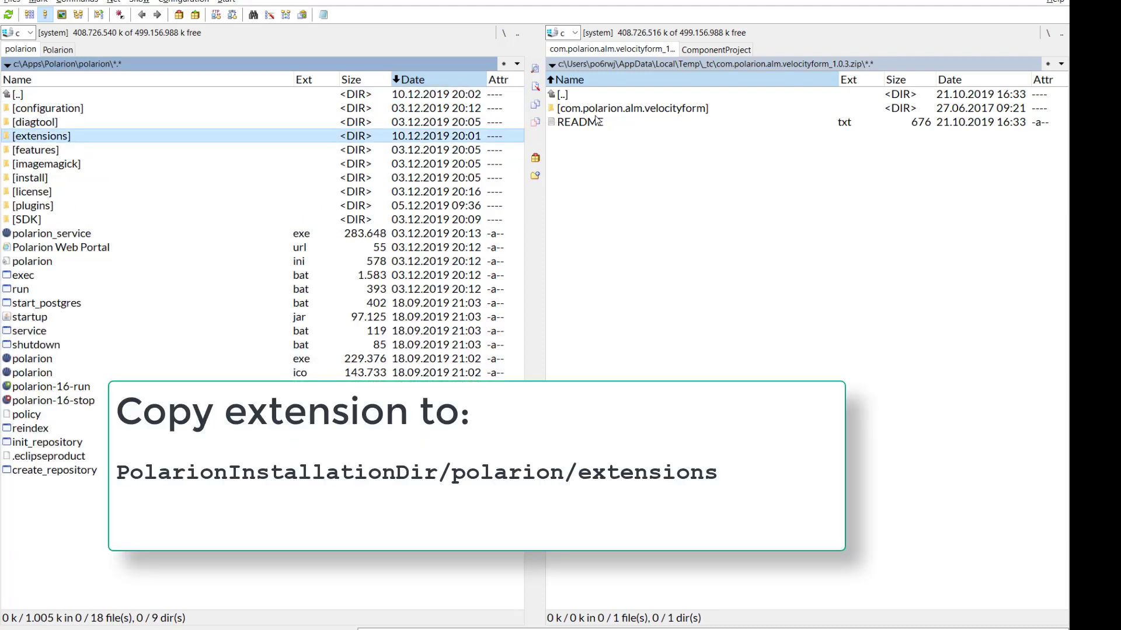
key("Return")
key("Down")
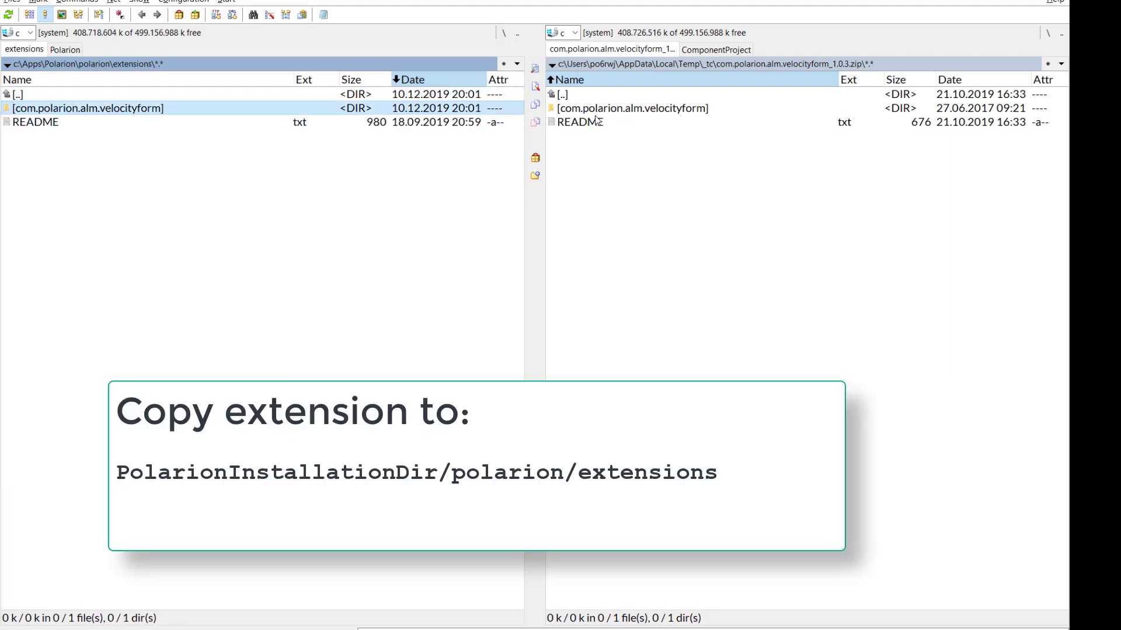
key("Tab")
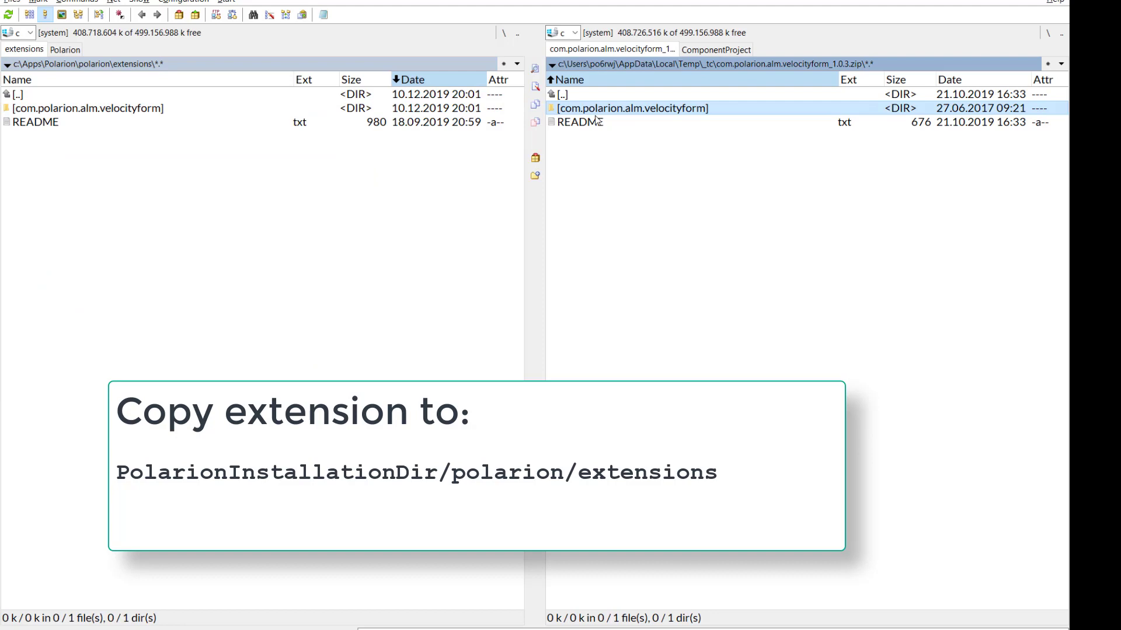
key("Tab")
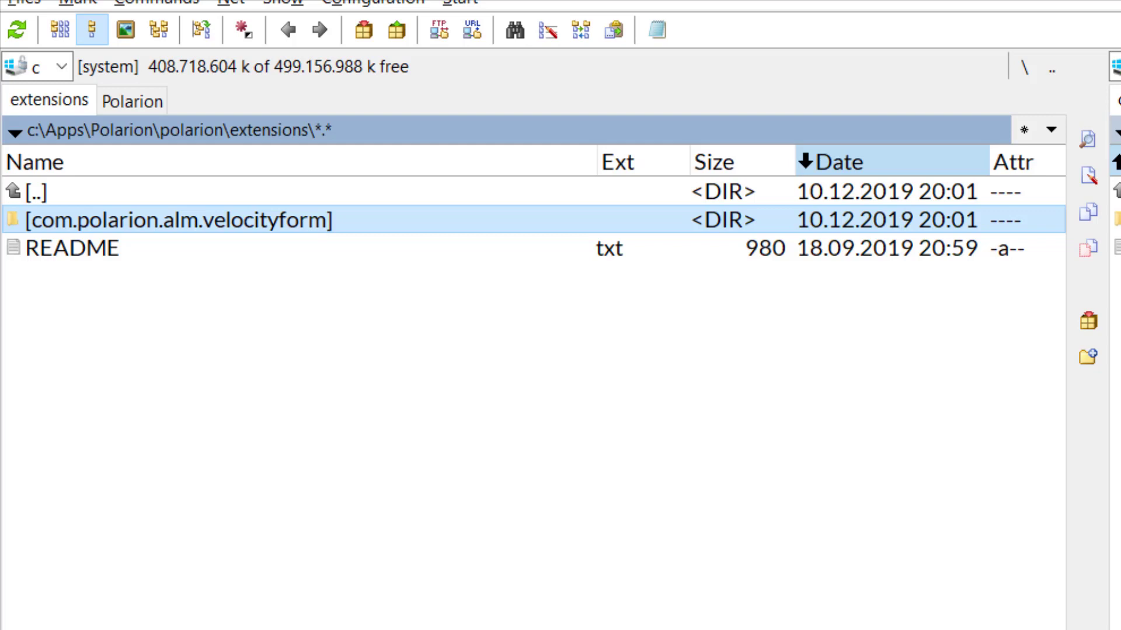
Verify the deployed com.polarion.alm.velocityform\eclipse\plugins\velocityform_1.0.3 folder, then return to c:\Apps\Polarion\polarion
key("Return")
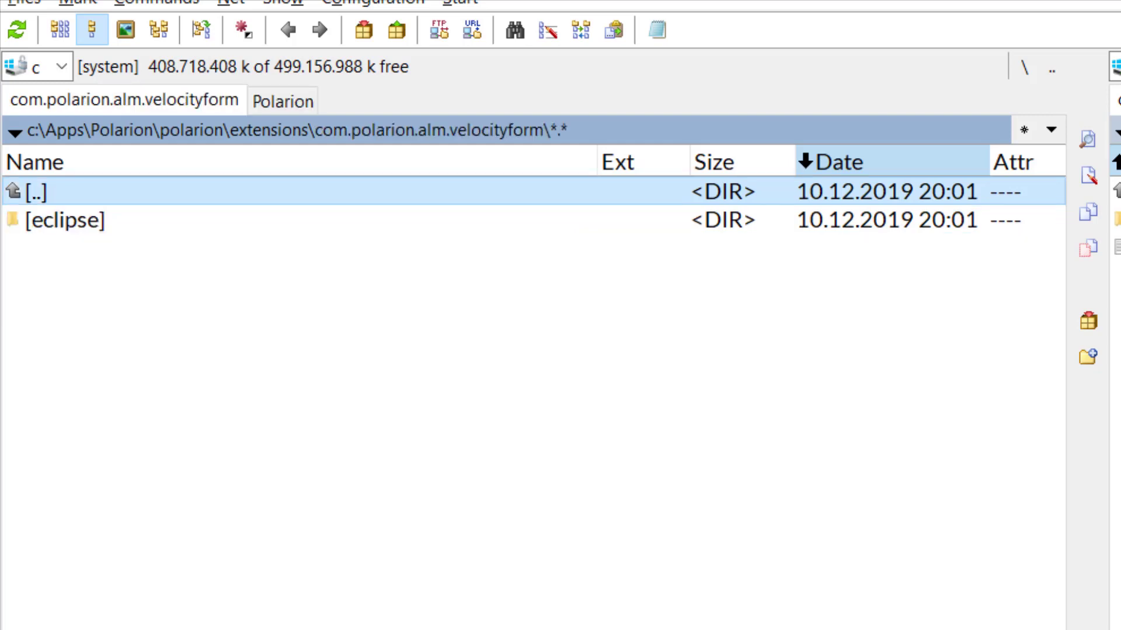
key("Down")
key("Return")
key("Down")
key("Return")
key("Down")
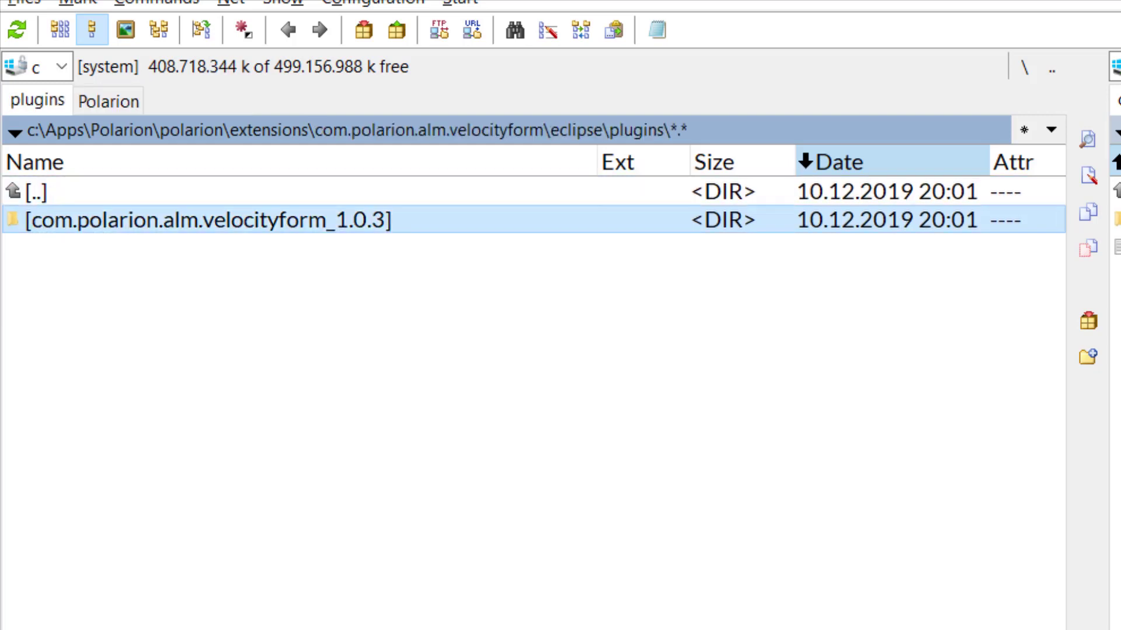
key("Return")
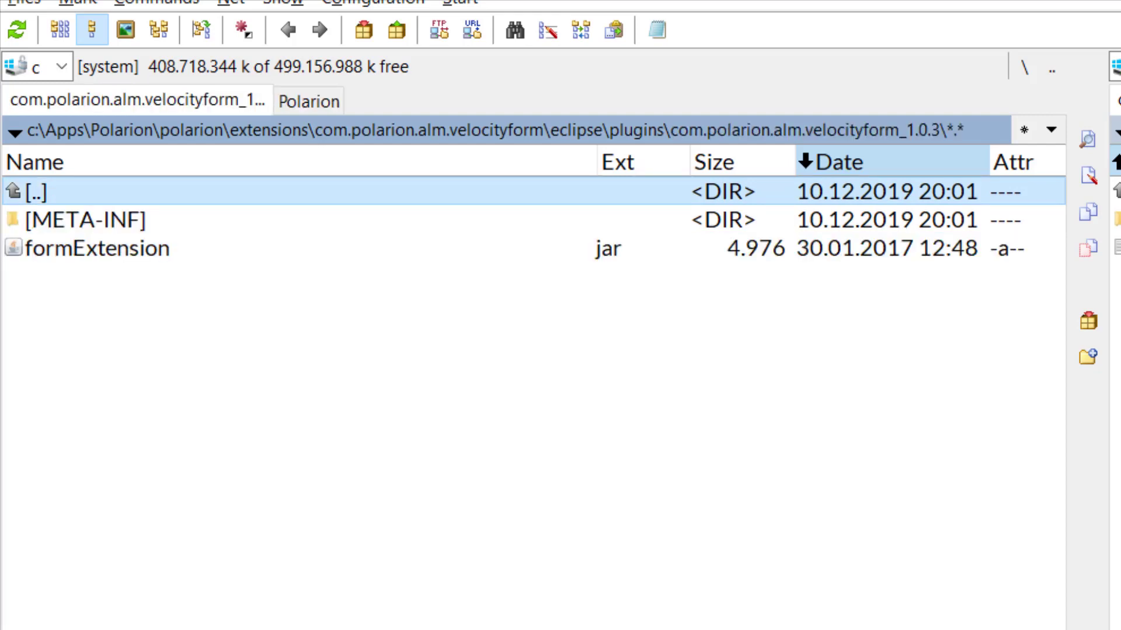
key("BackSpace")
key("BackSpace")
key("BackSpace")
key("BackSpace")
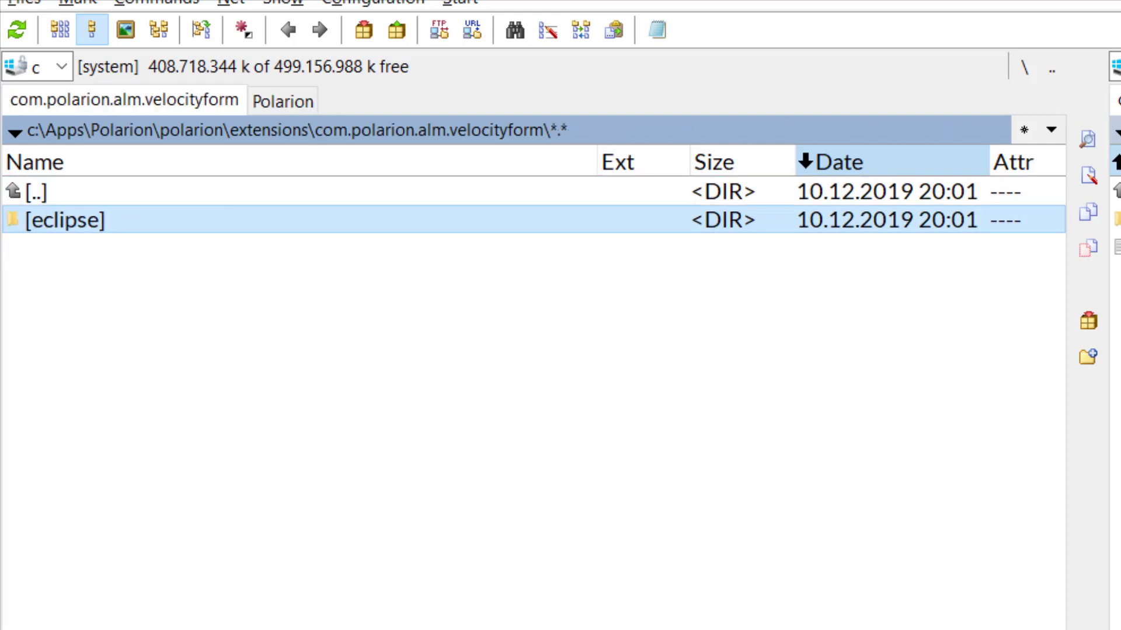
key("BackSpace")
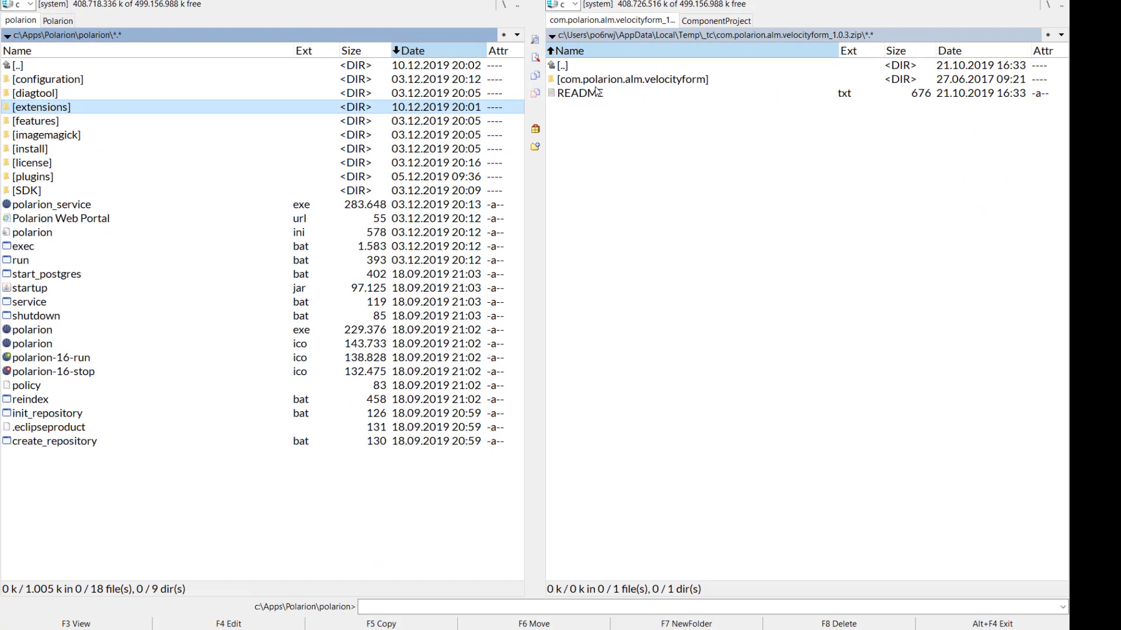
Stop the Polarion service by running Shutdown Polarion Server from Windows search
key("super")
type("shut")
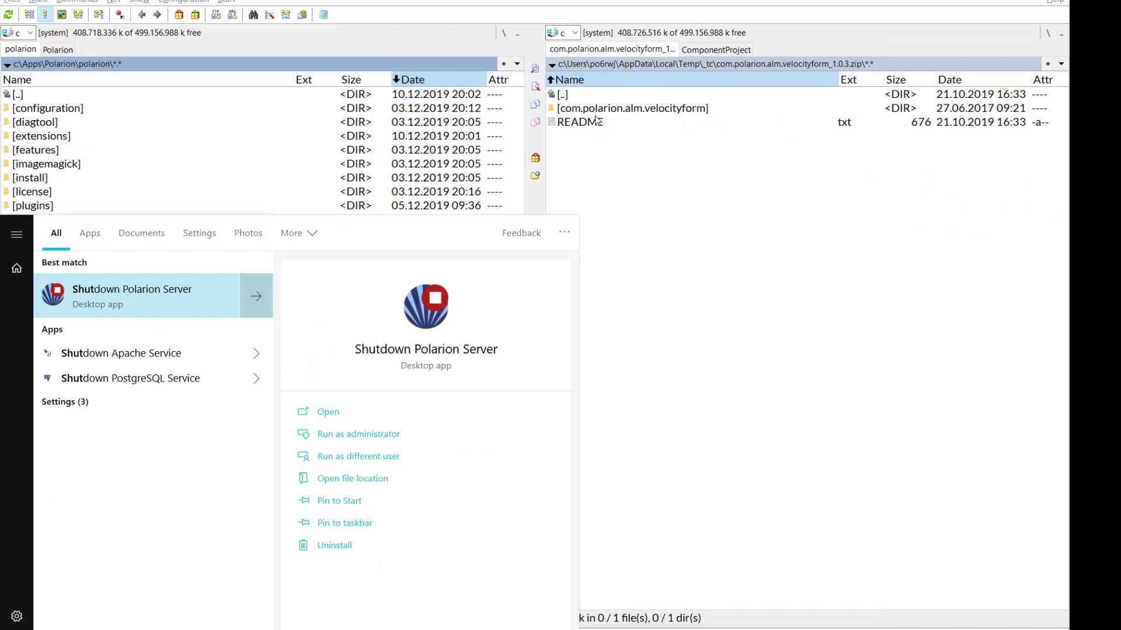
key("Return")
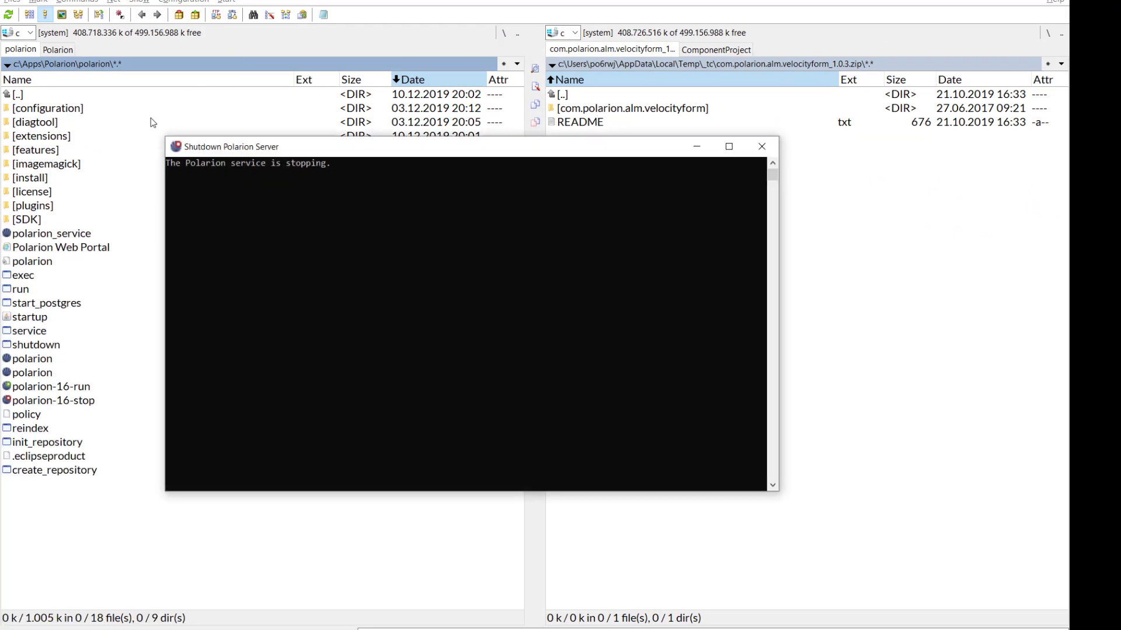
Navigate to Polarion's data\workspace folder and select .config
left_click(90, 182)
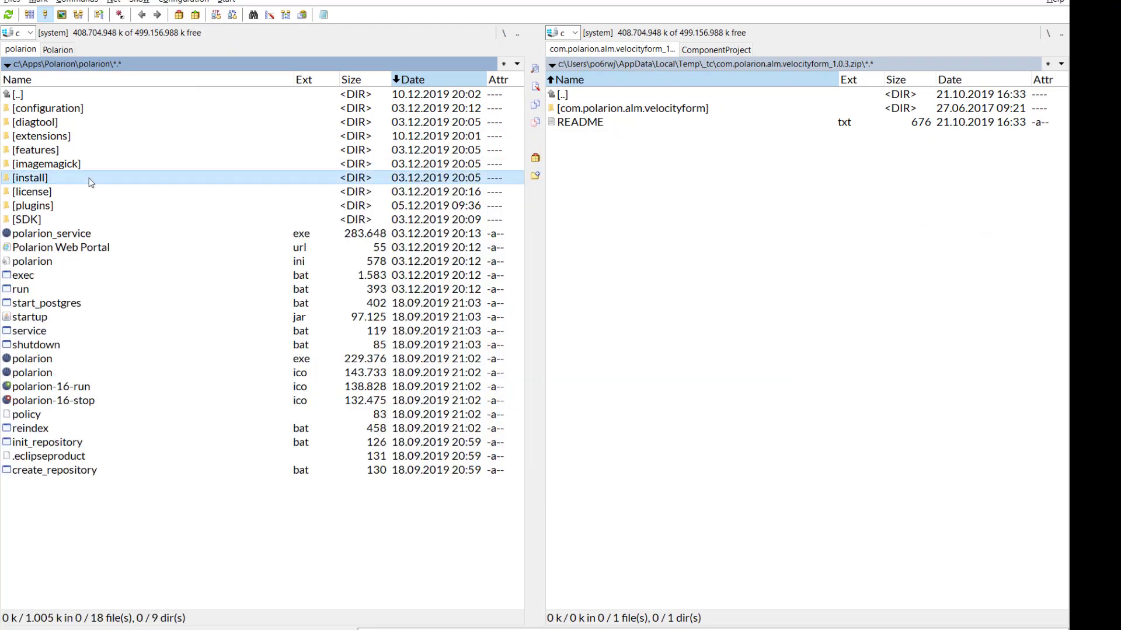
key("Up")
key("Down")
key("BackSpace")
key("Up")
key("Up")
key("Return")
key("Down")
key("Down")
key("Down")
key("Down")
key("Down")
key("Down")
key("Down")
key("Down")
key("Down")
key("Return")
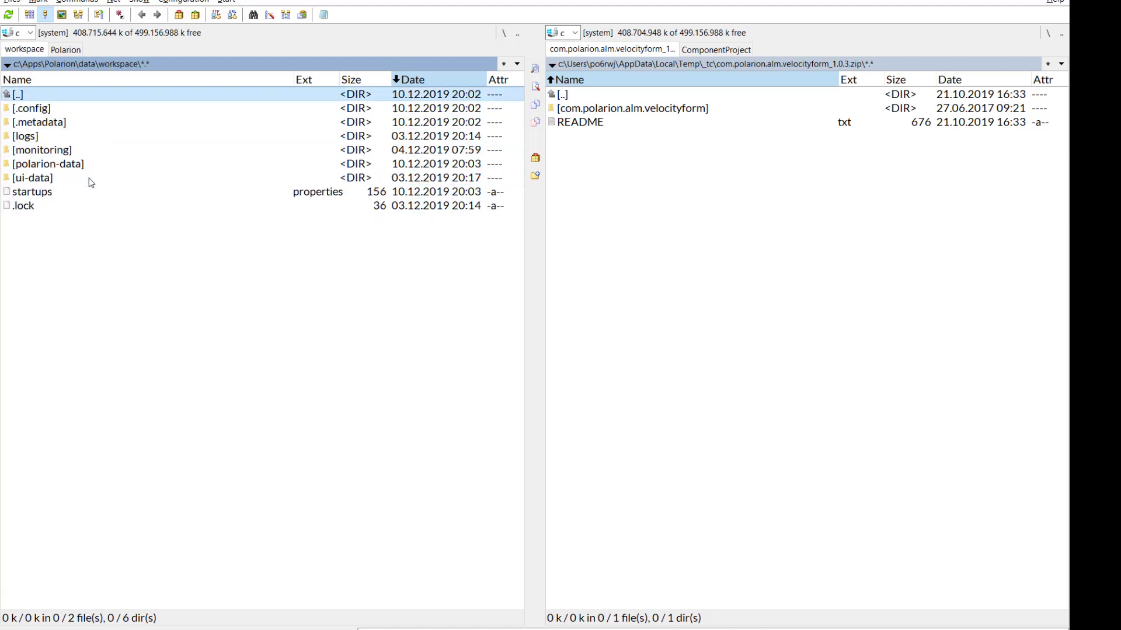
key("Down")
key("Down")
key("Down")
key("Down")
key("Down")
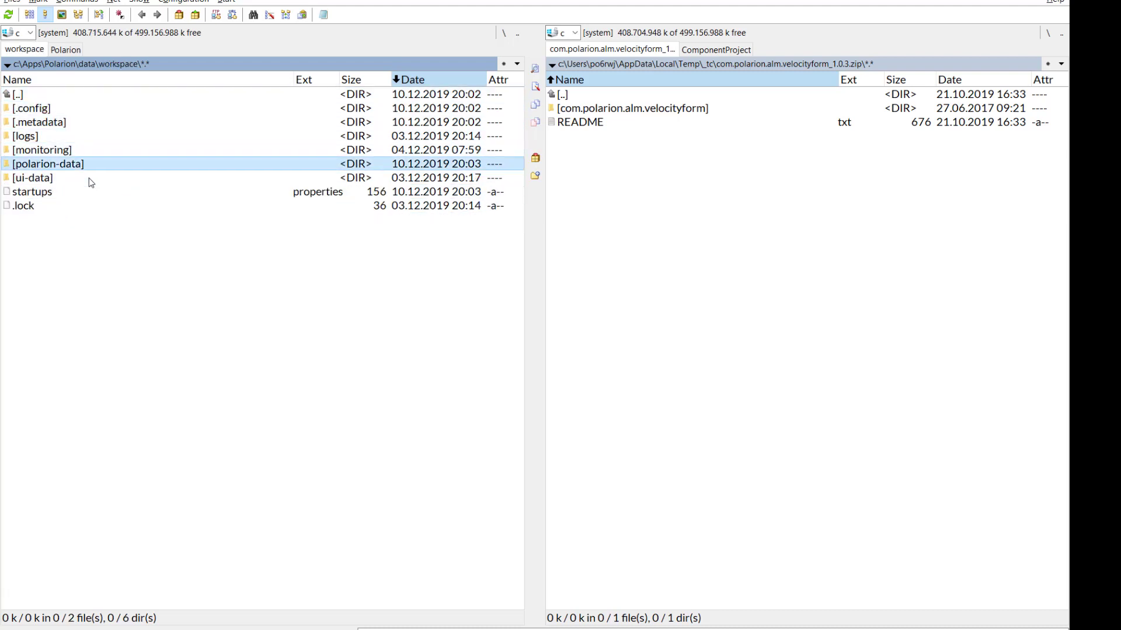
key("Return")
key("Return")
key("Up")
key("Up")
key("Up")
key("Up")
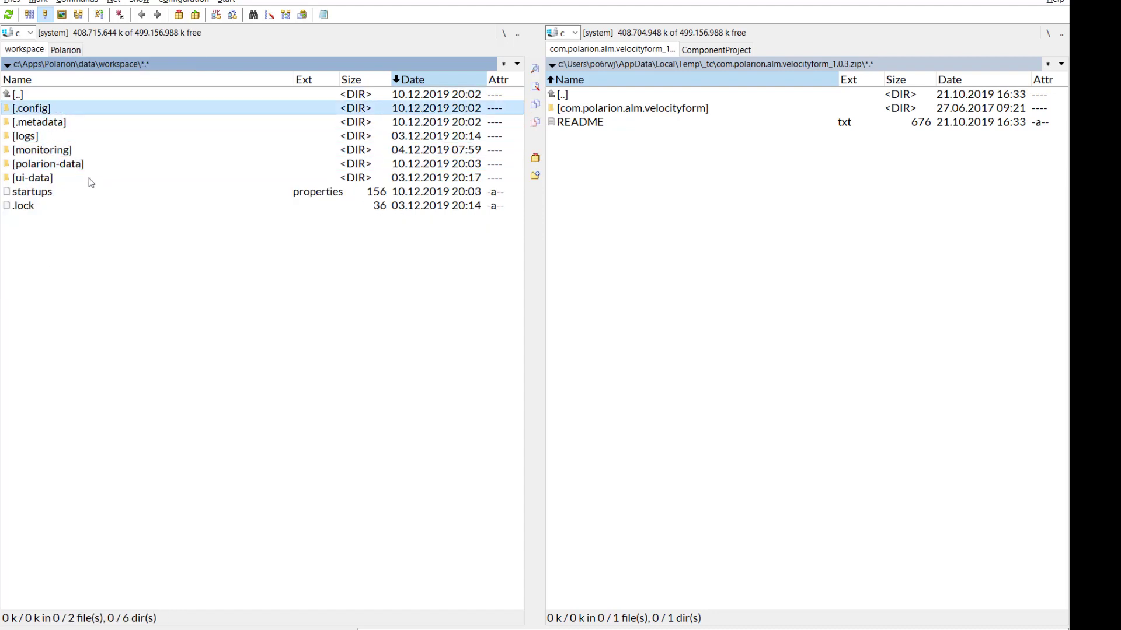
Delete the .config folder with all its subfolders
key("Delete")
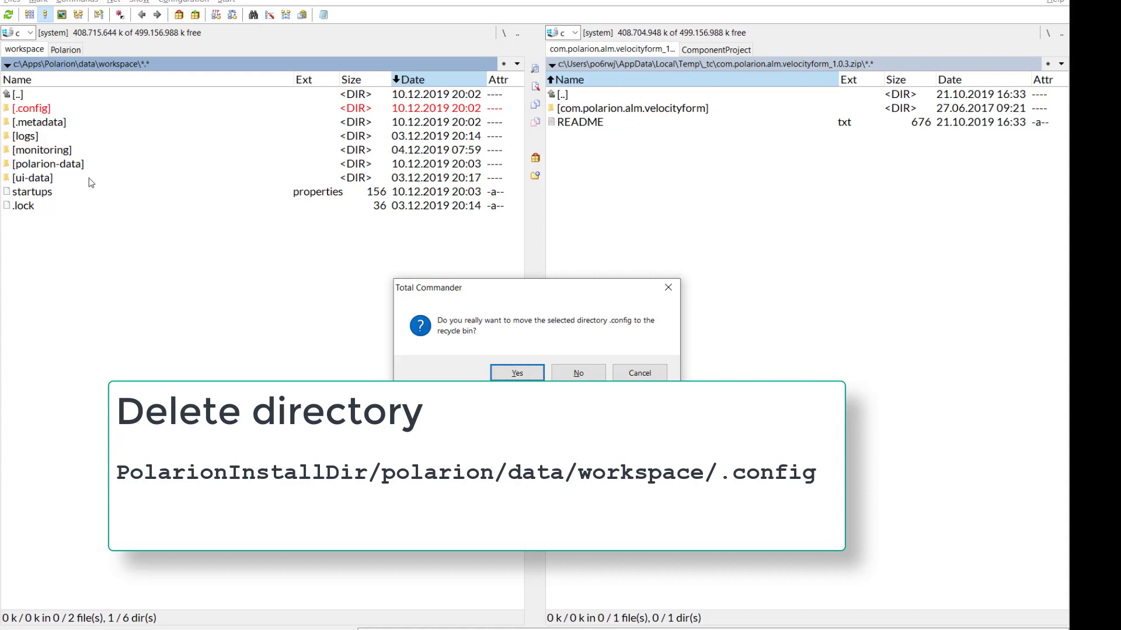
key("Return")
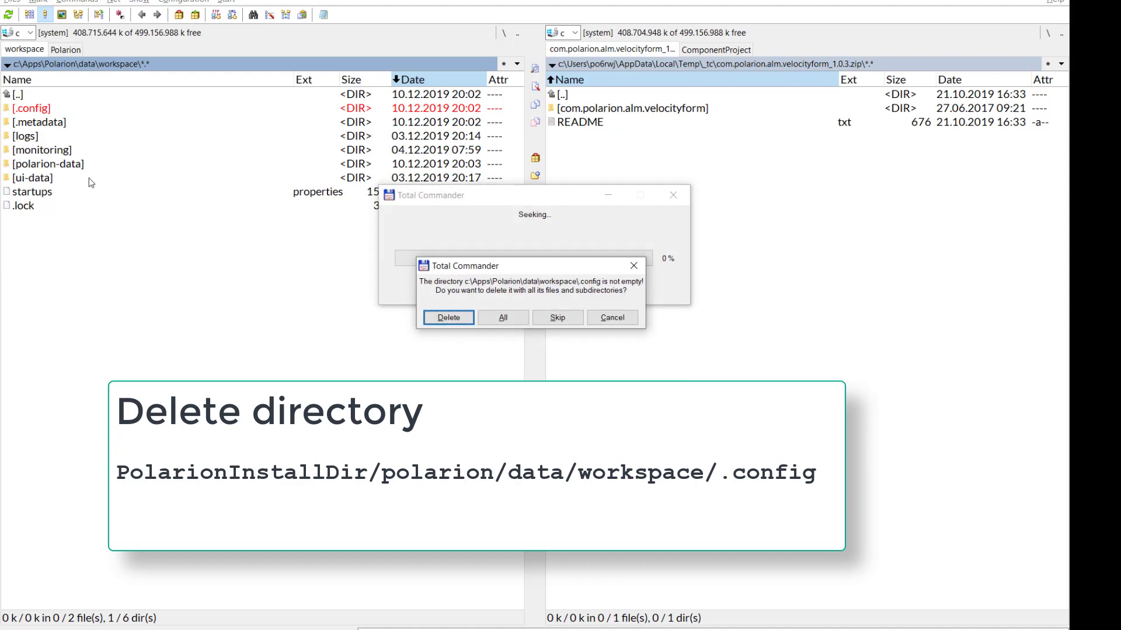
key("Tab")
key("Return")
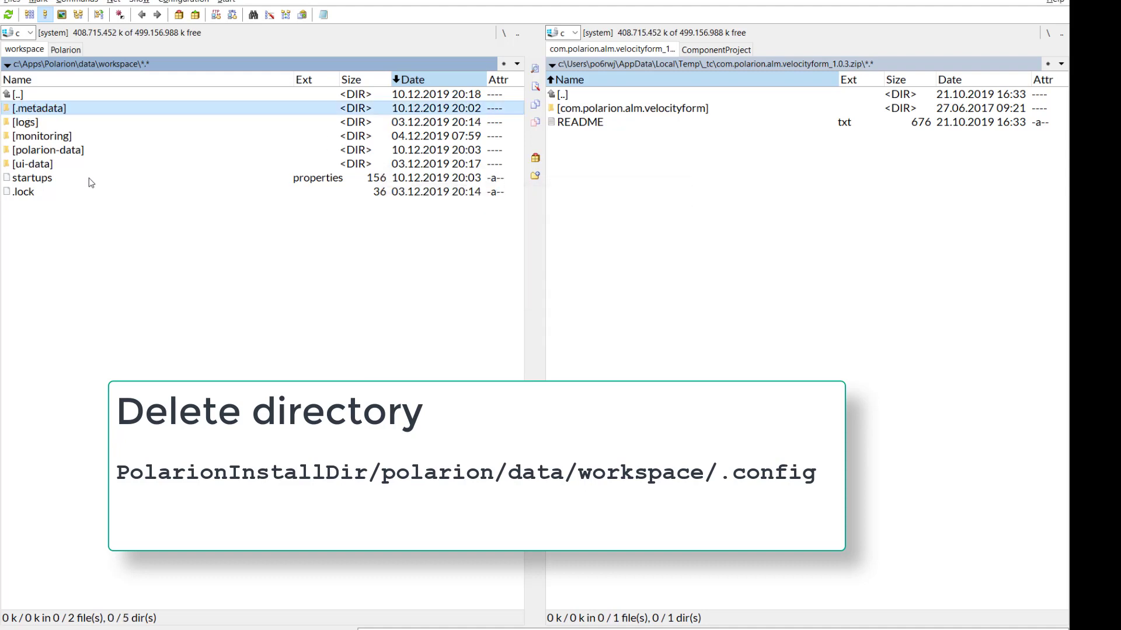
key("BackSpace")
key("super")
Search 'start po' and run Start Polarion Server
type("start po")
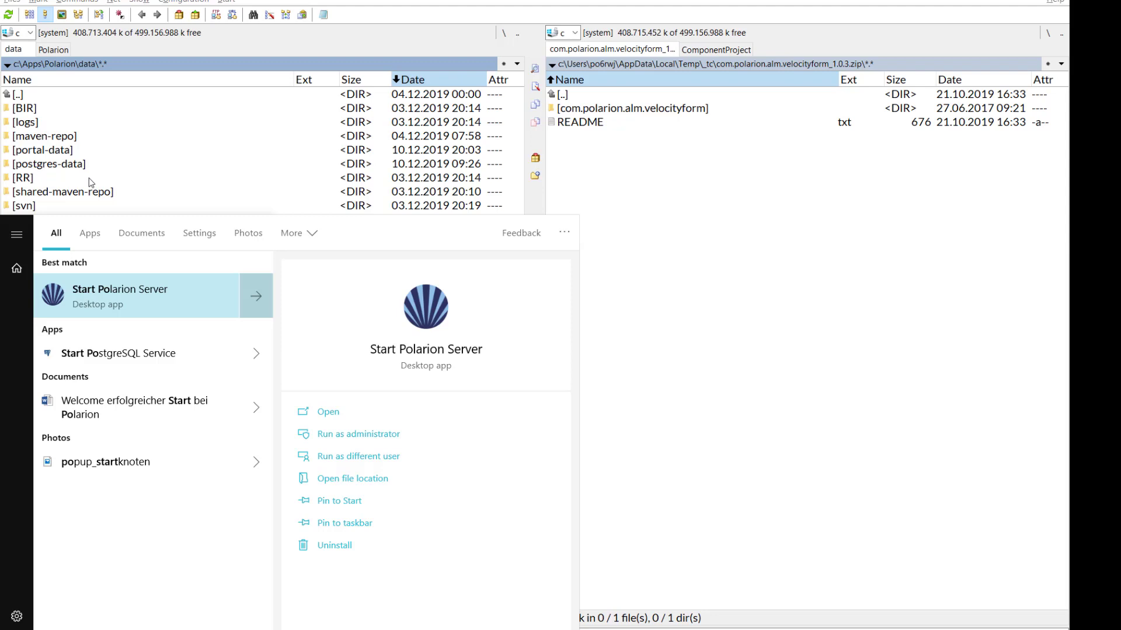
key("Return")
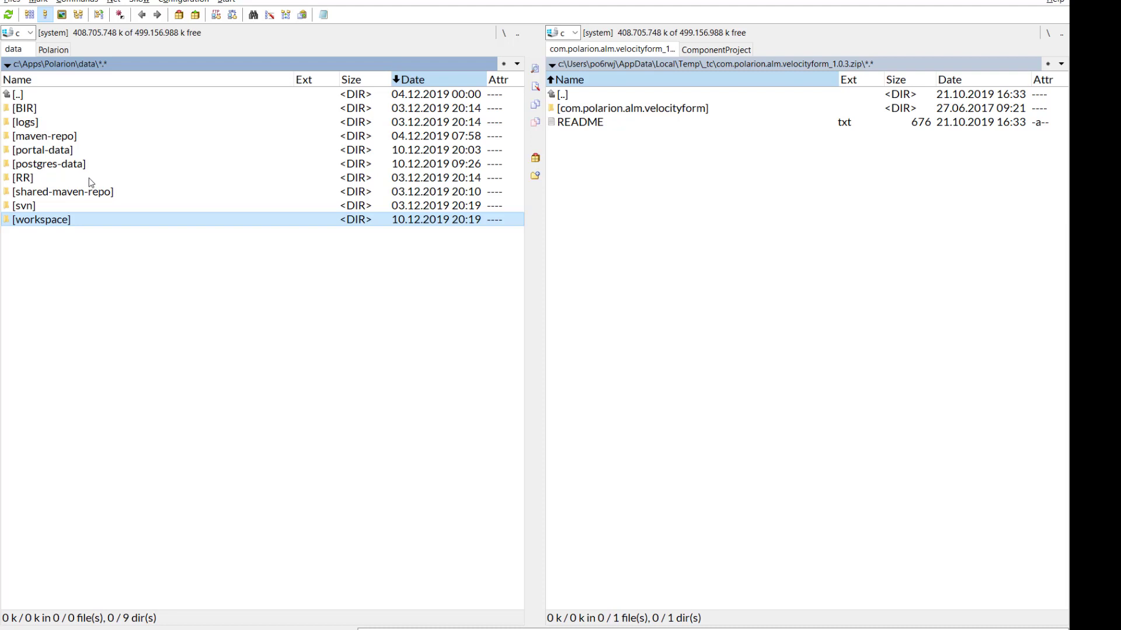
key("Up")
key("Up")
key("Up")
key("Up")
key("Up")
key("Up")
key("Up")
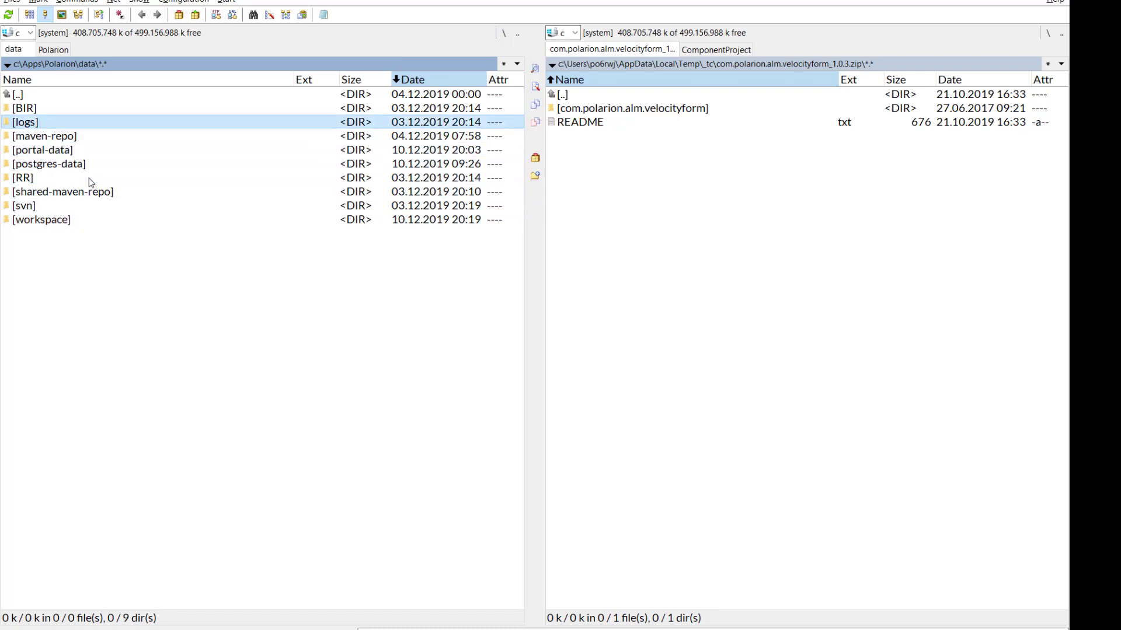
key("Return")
key("Down")
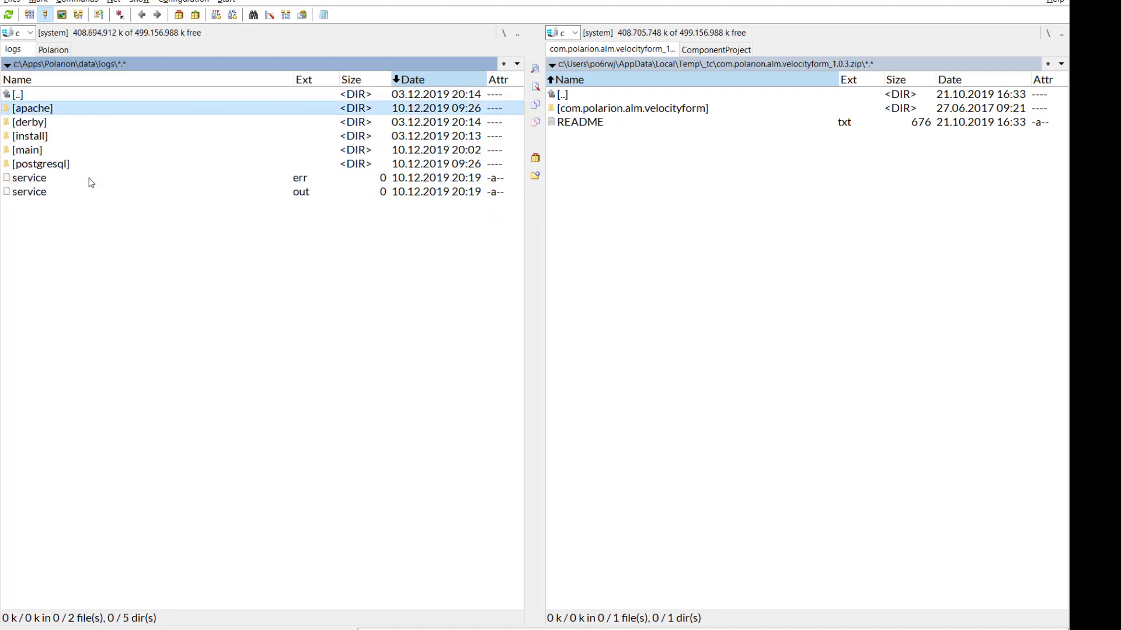
key("Down")
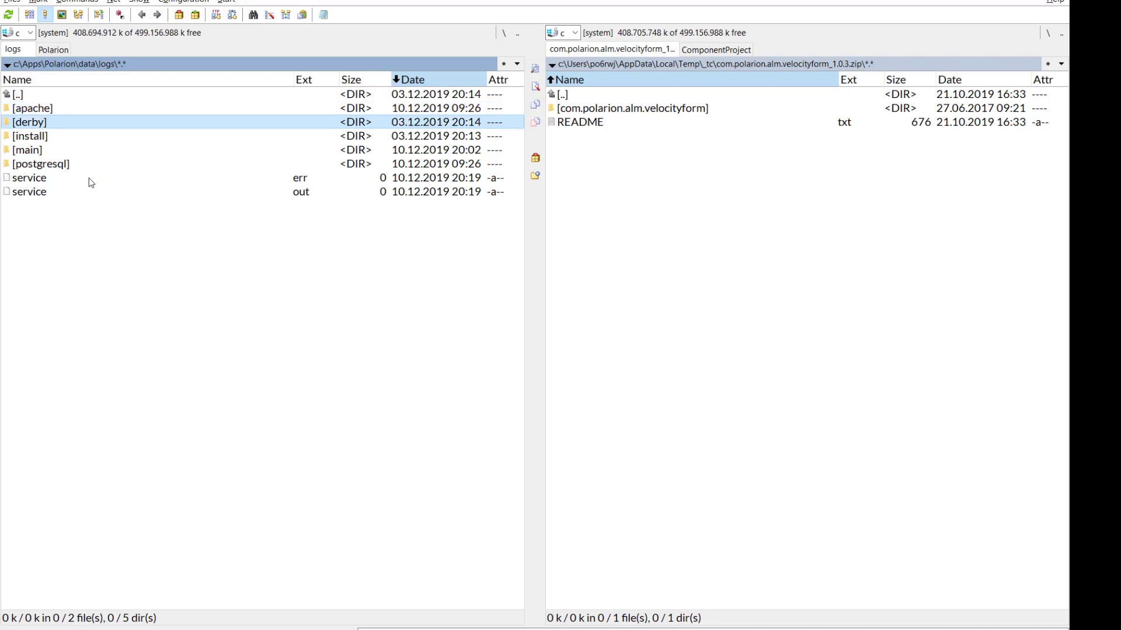
key("Down")
key("Down")
key("Return")
key("Down")
key("Down")
key("Down")
key("Down")
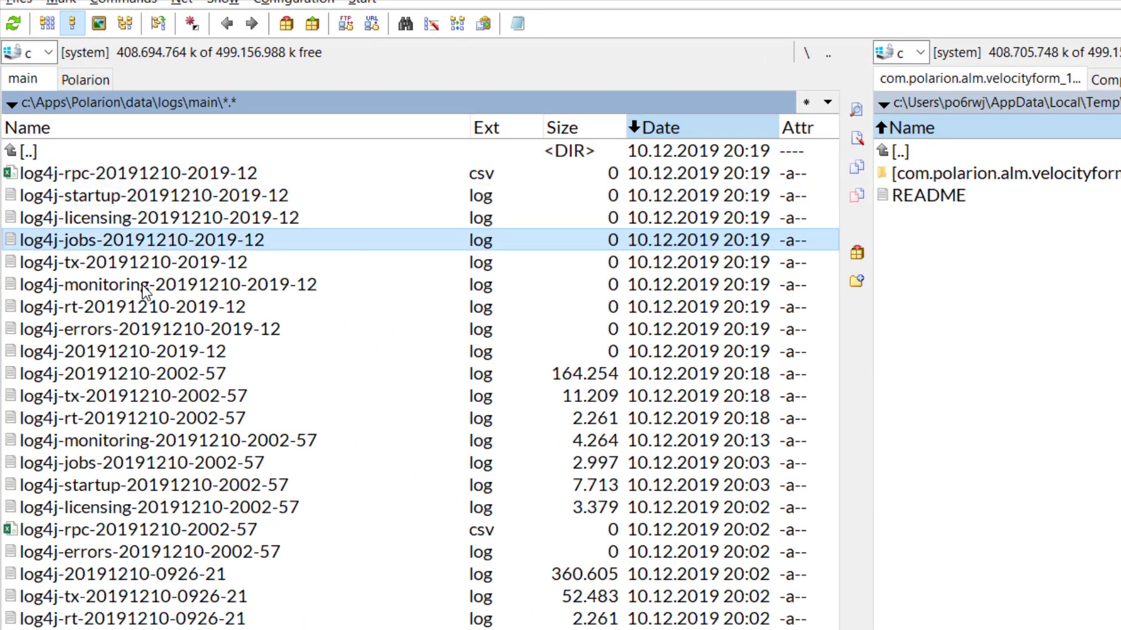
key("Down")
key("Down")
key("Down")
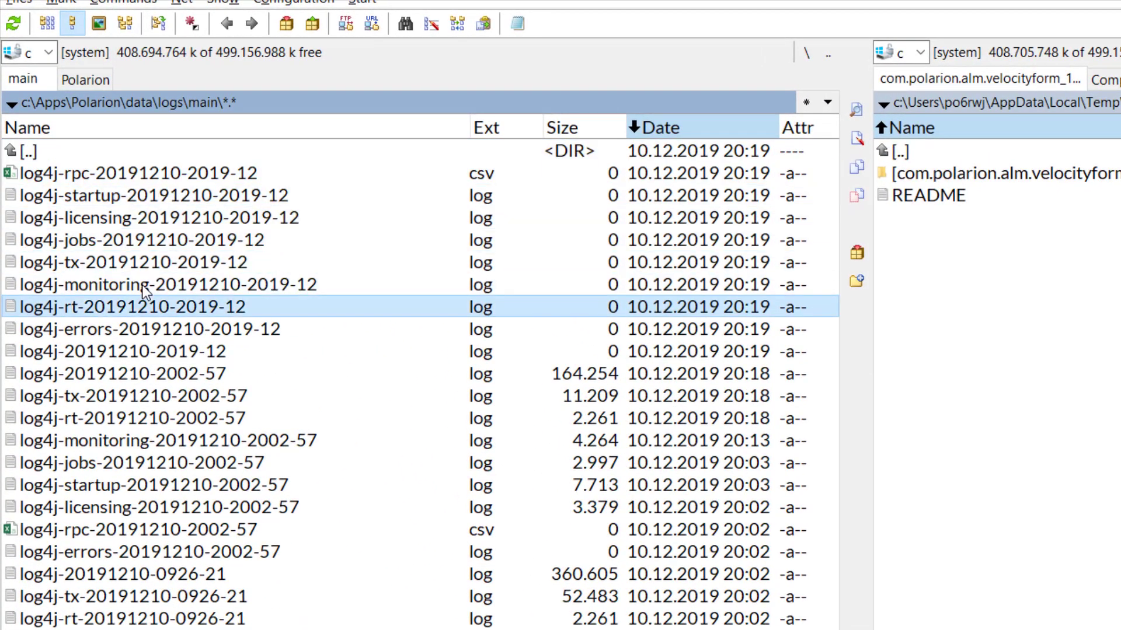
key("Down")
key("Down")
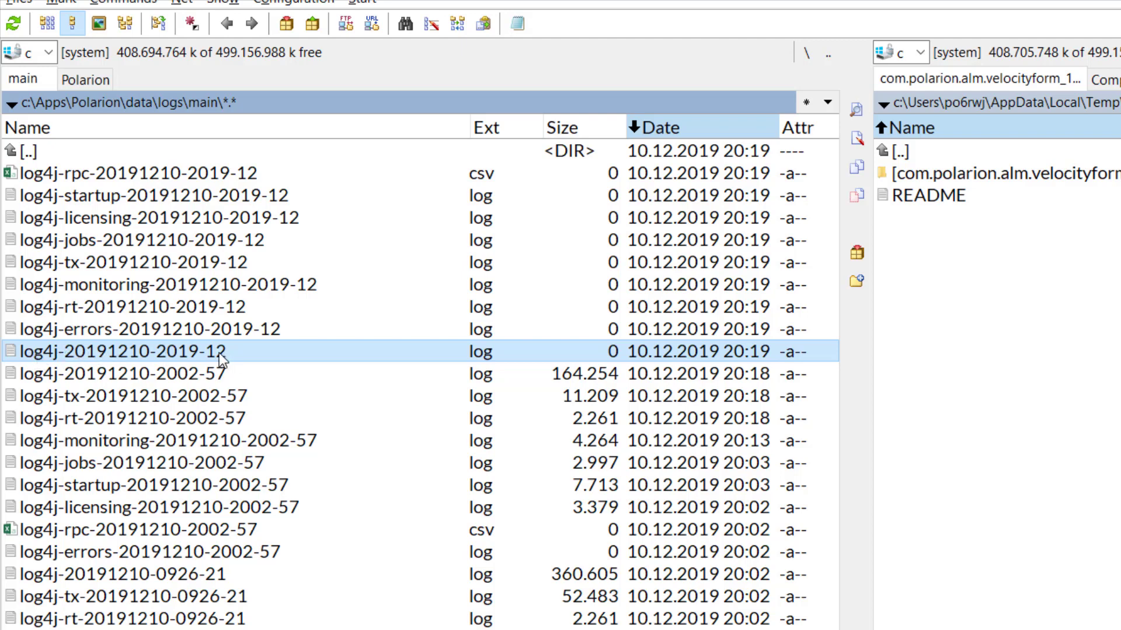
double_click(250, 353)
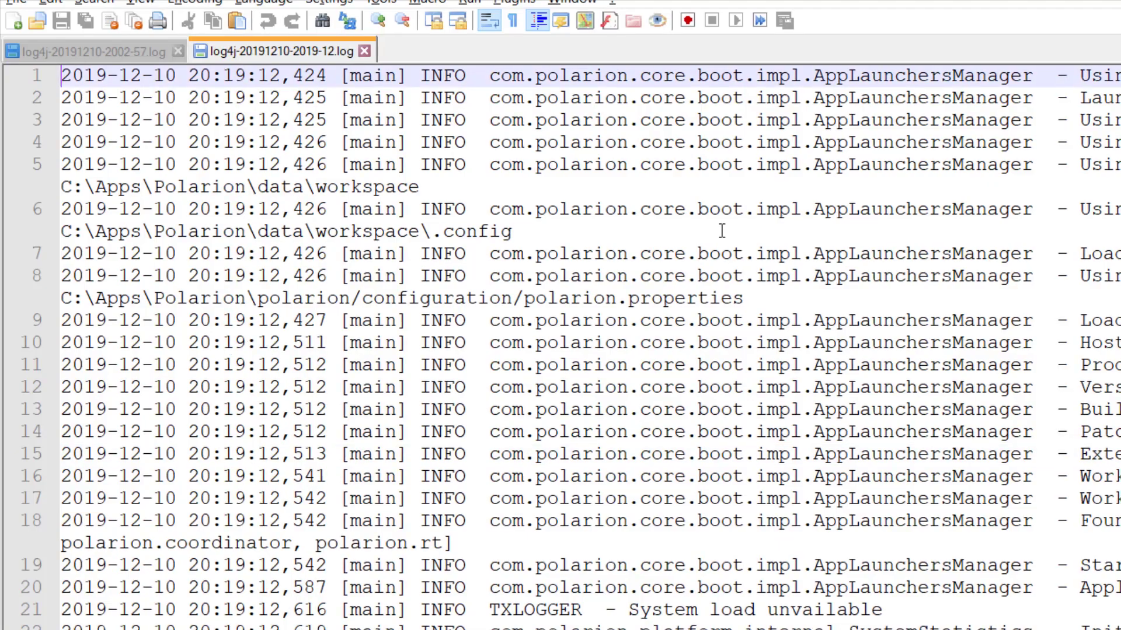
key("ctrl+f")
type("velocity")
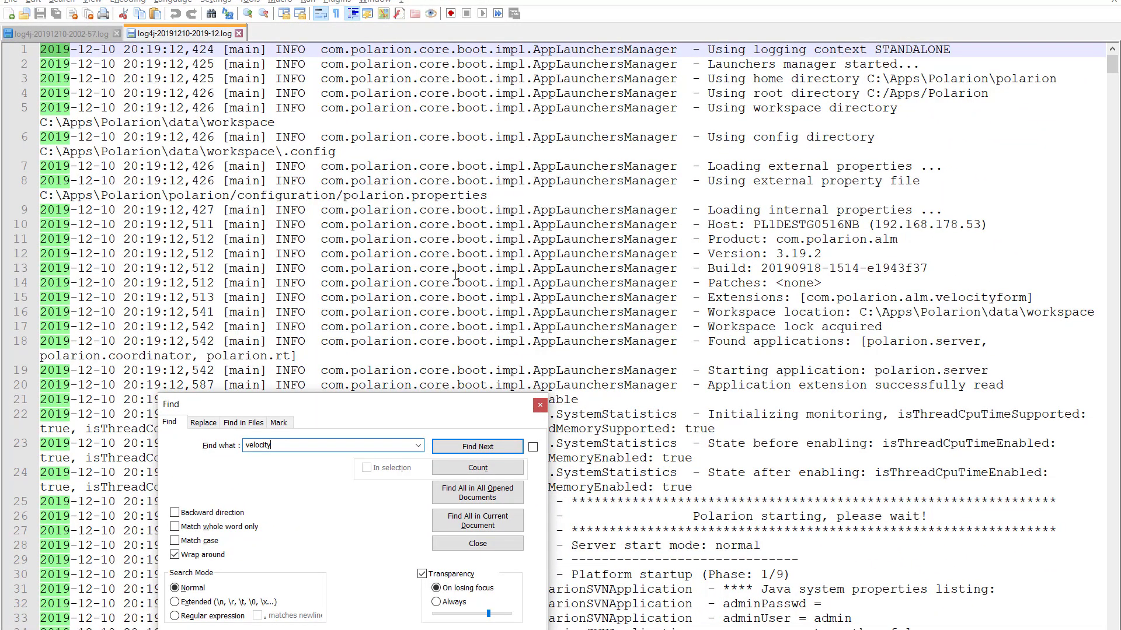
left_click(477, 447)
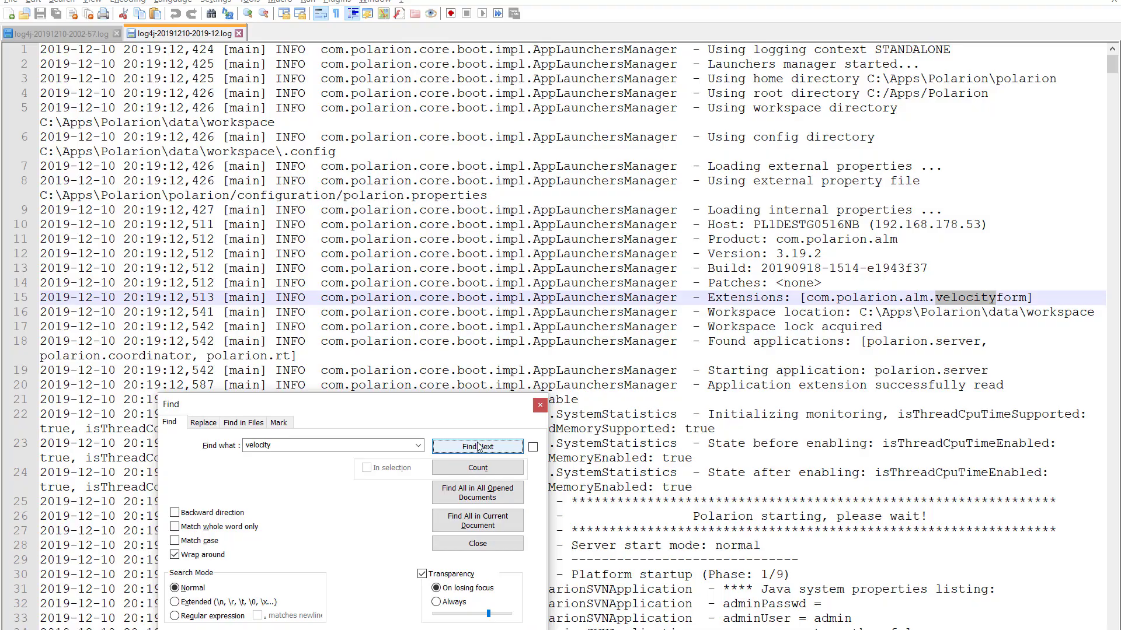
left_click(540, 405)
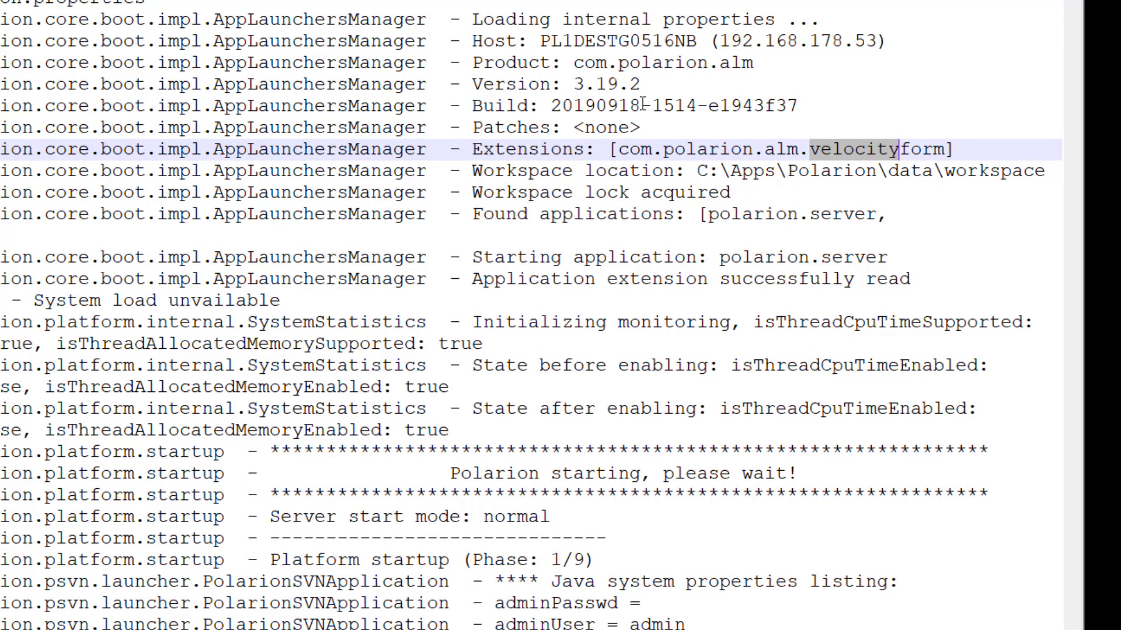
Select the Extensions entry [com.polarion.alm.velocityform] on line 15
left_click_drag(470, 149, 933, 150)
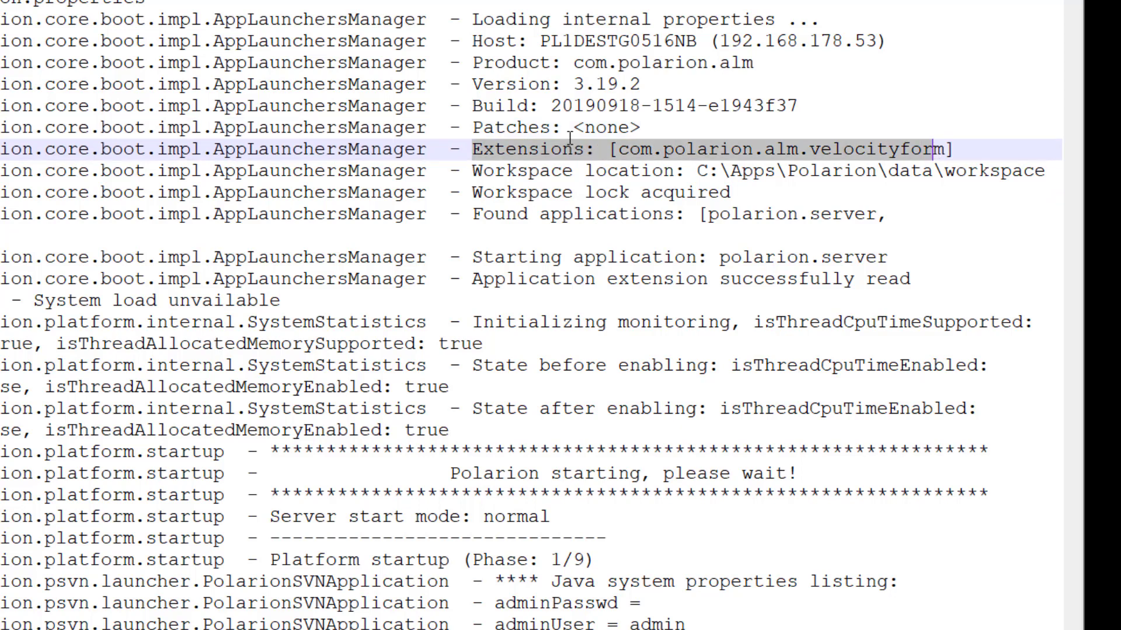
left_click(742, 150)
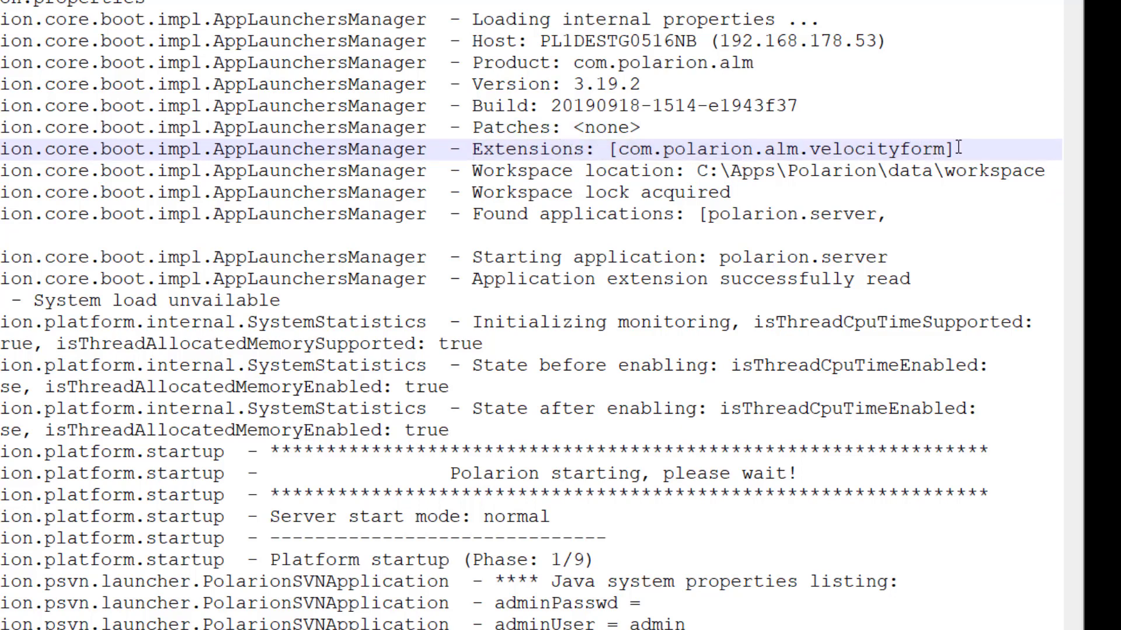
left_click_drag(957, 149, 606, 146)
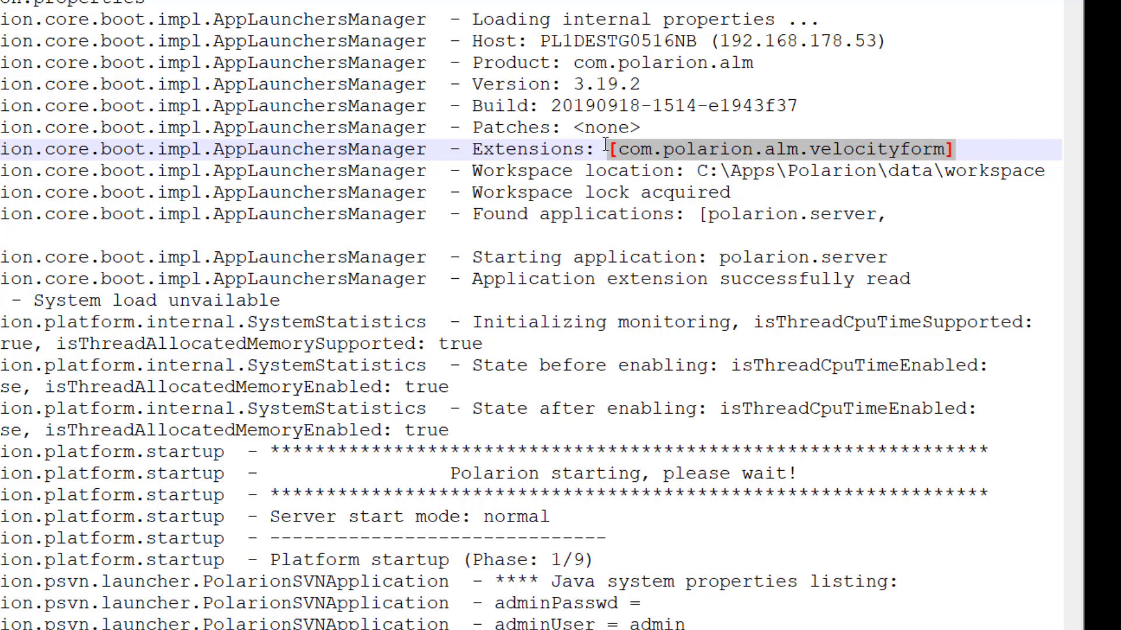